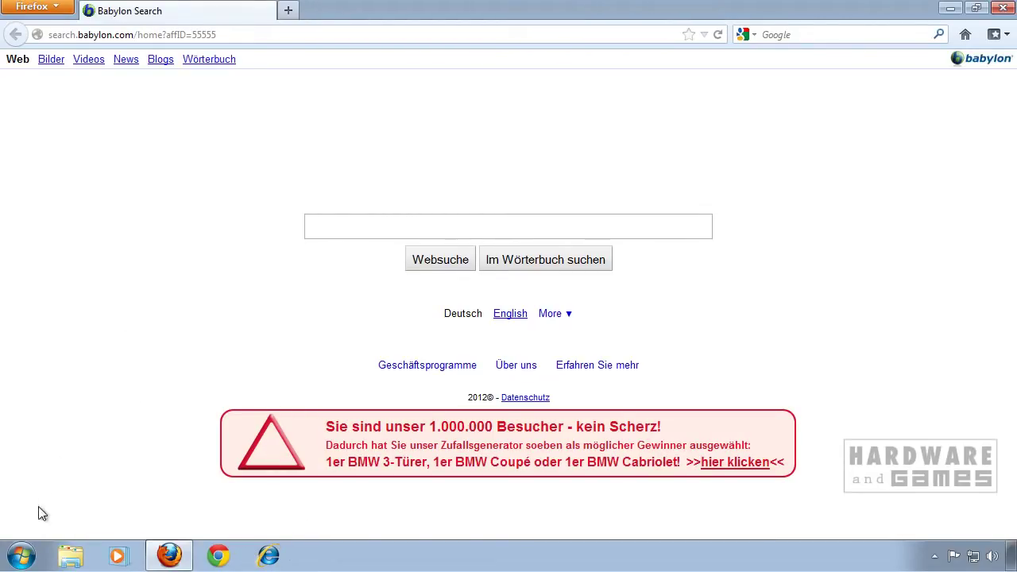
# - Uninstall Babylon from Control Panel's Programs and Features, then close the browser page it opens
pyautogui.click(22, 556)
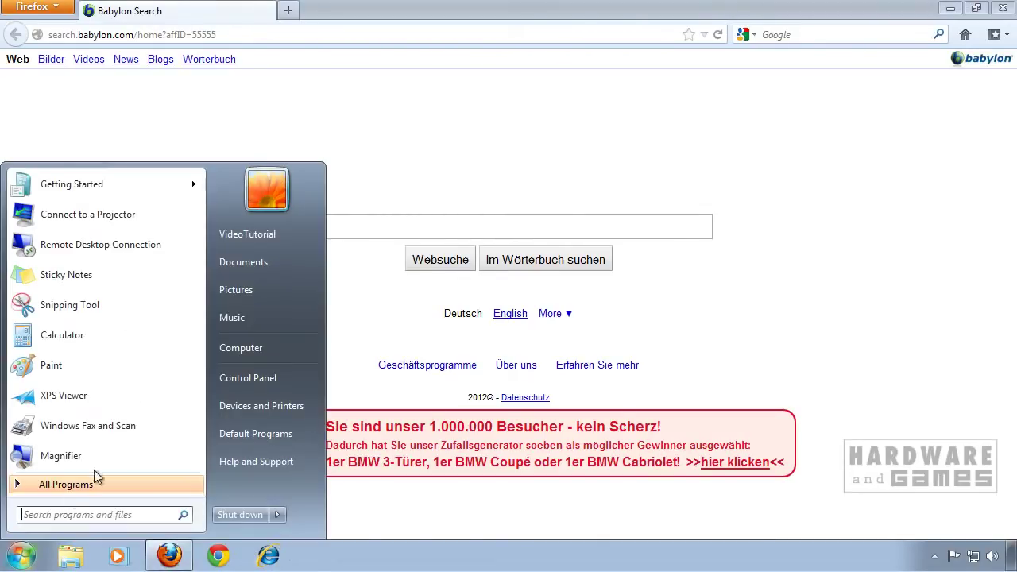
pyautogui.click(293, 381)
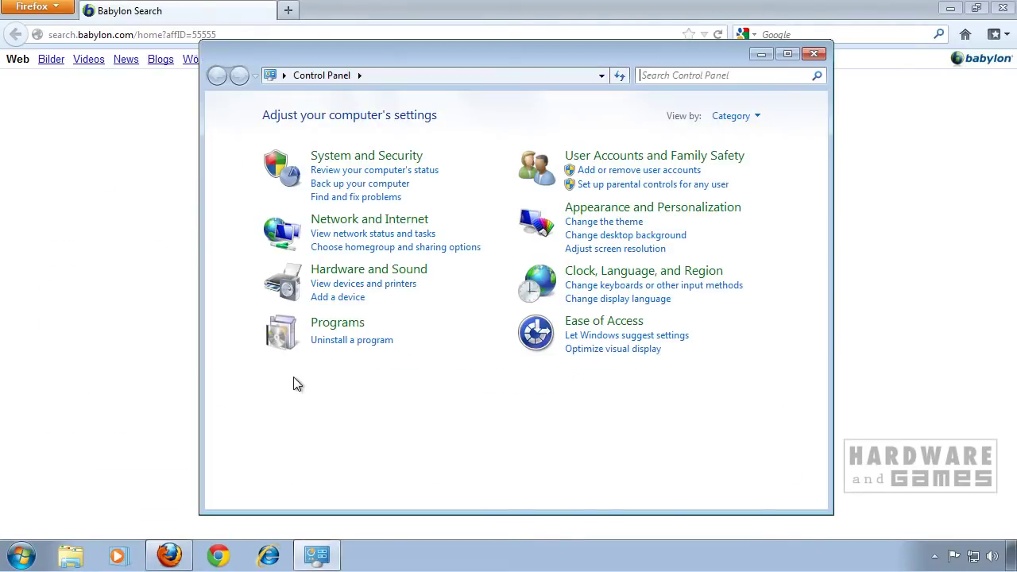
pyautogui.click(374, 342)
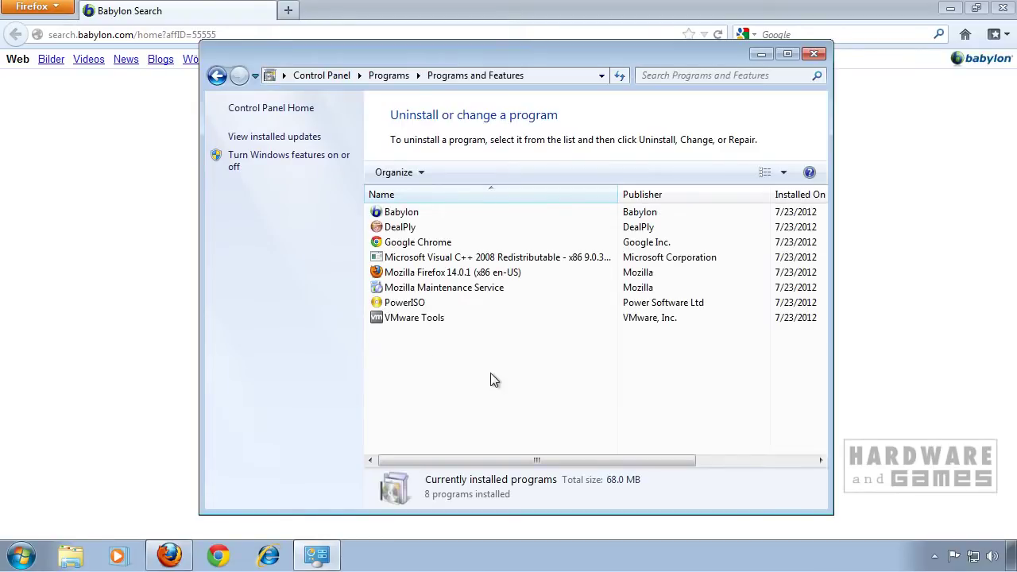
pyautogui.click(429, 212)
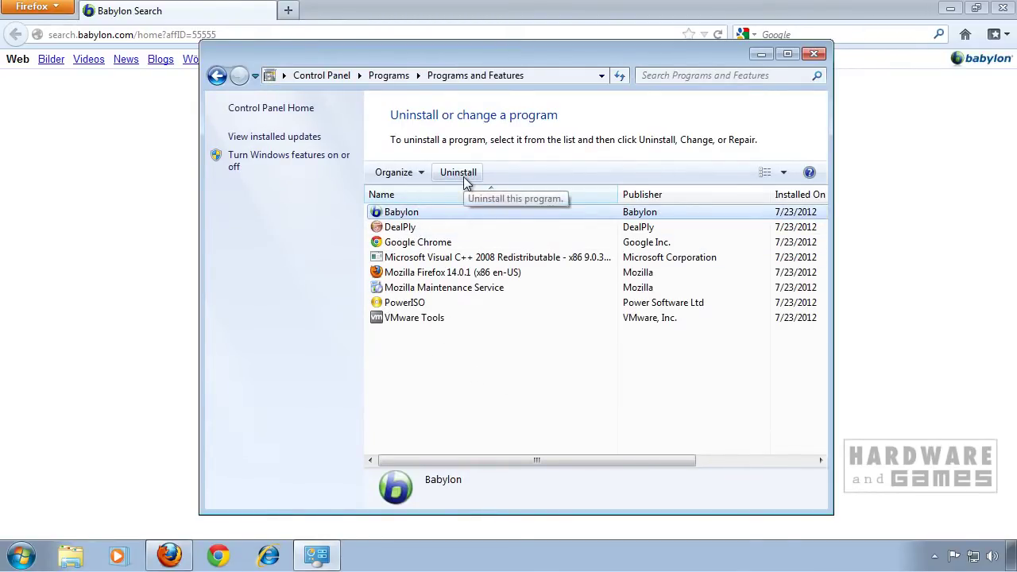
pyautogui.click(465, 180)
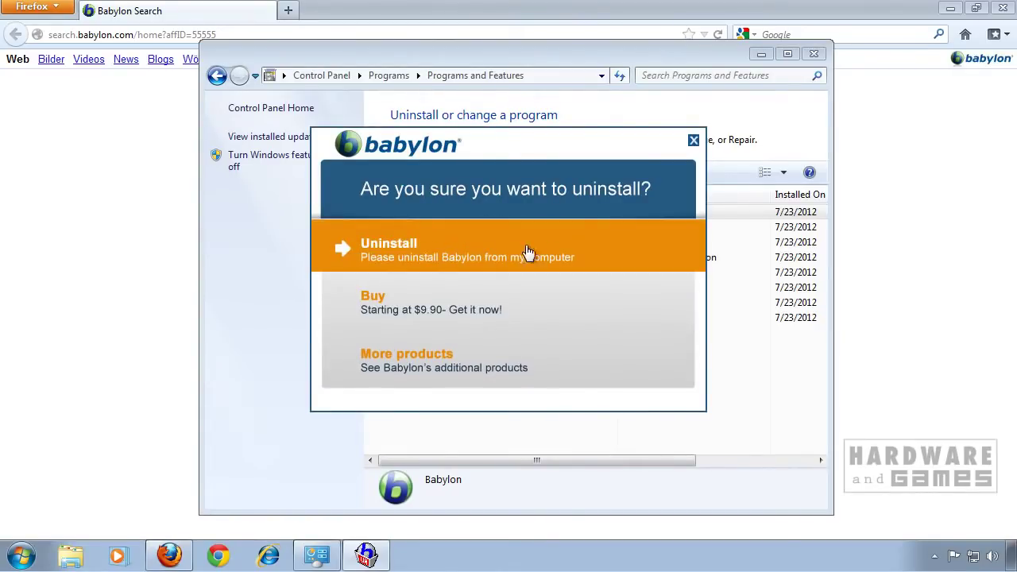
pyautogui.click(614, 249)
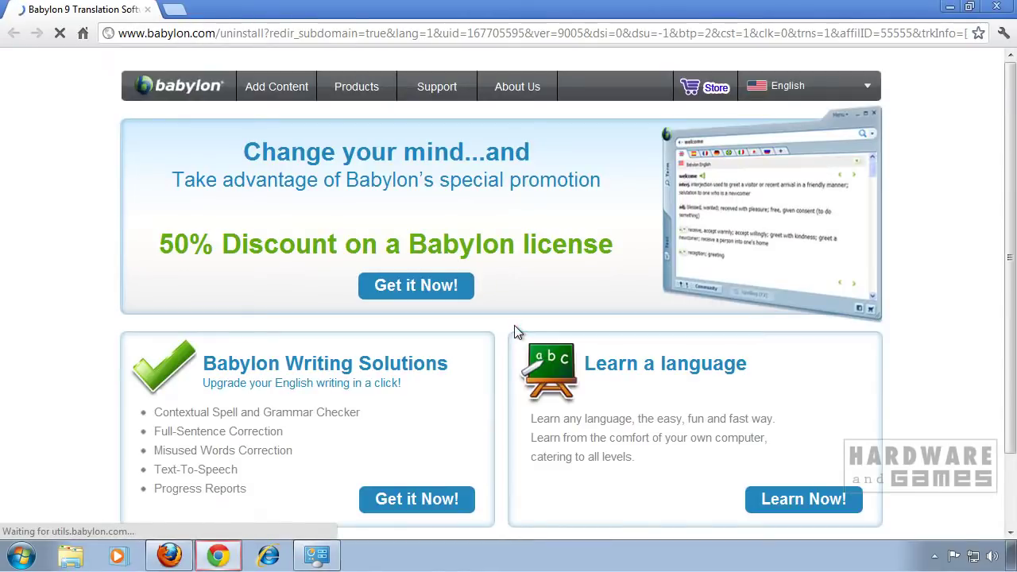
pyautogui.click(997, 8)
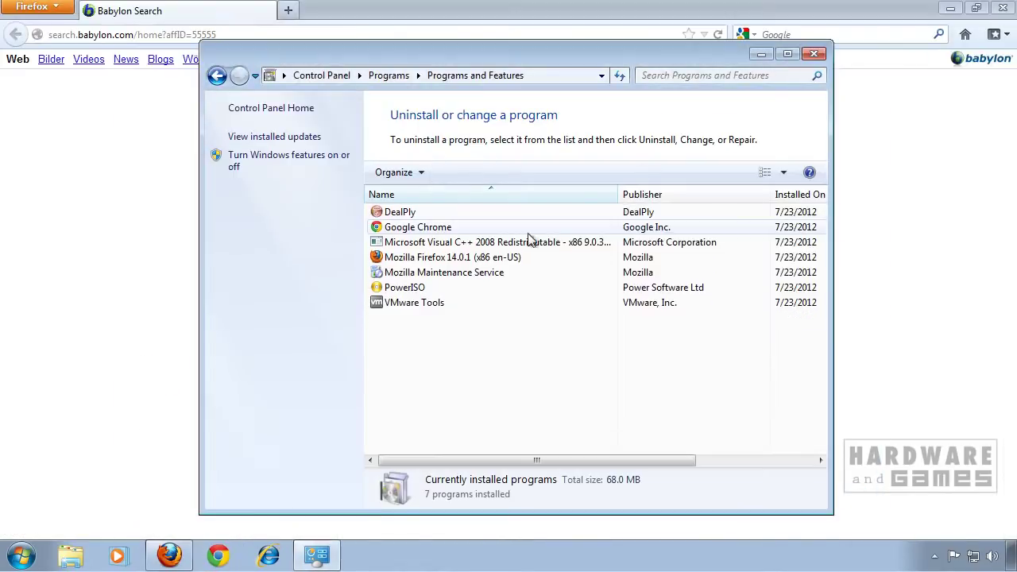
# - Uninstall DealPly with all its components, then close Firefox and the Programs and Features window
pyautogui.click(416, 214)
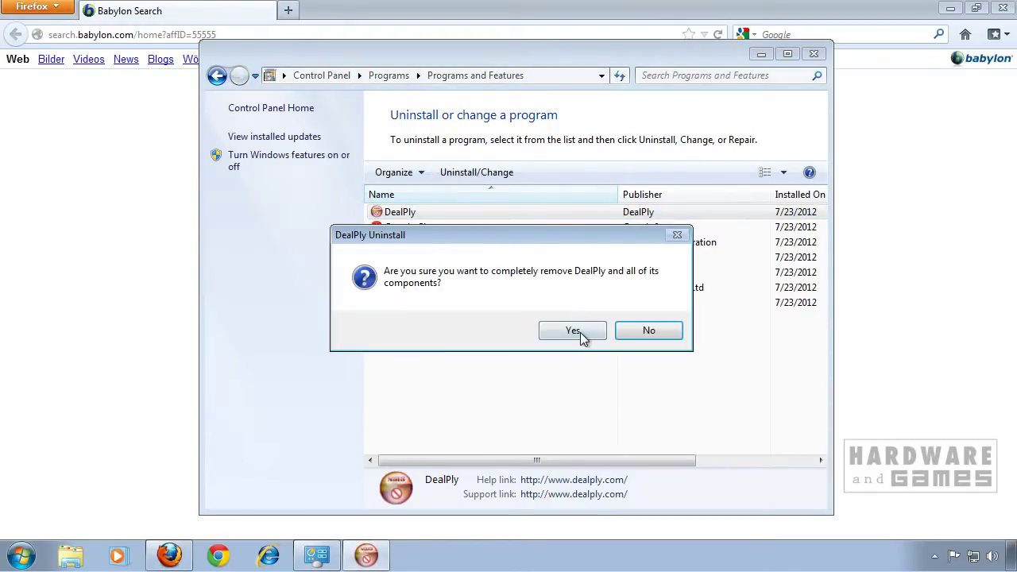
pyautogui.click(580, 332)
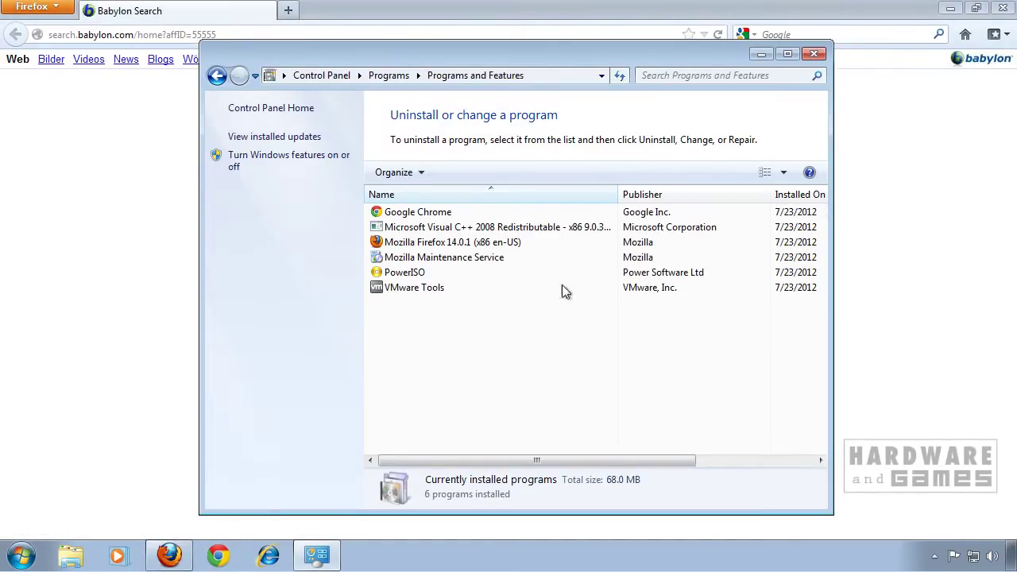
pyautogui.click(1005, 10)
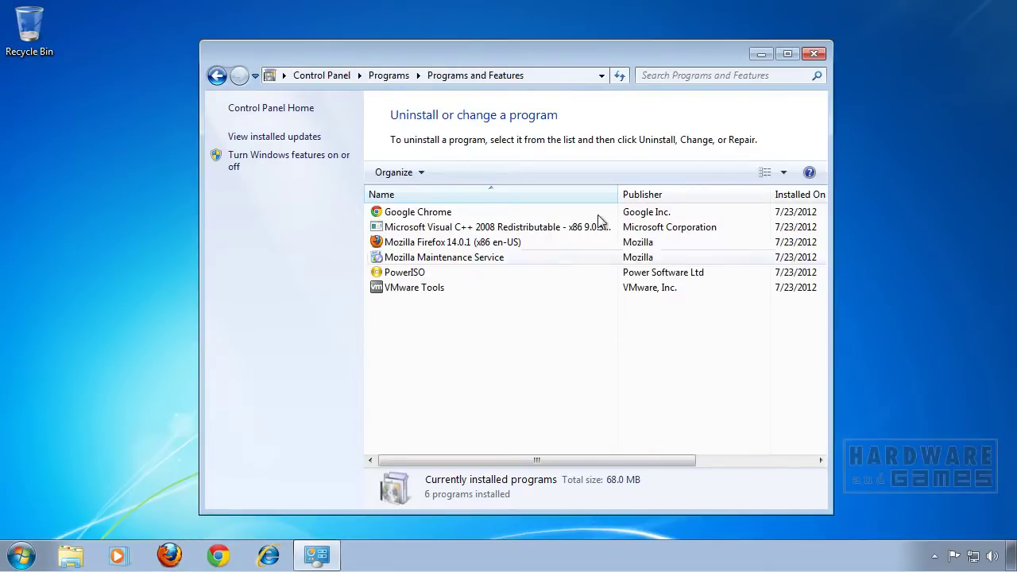
pyautogui.click(814, 54)
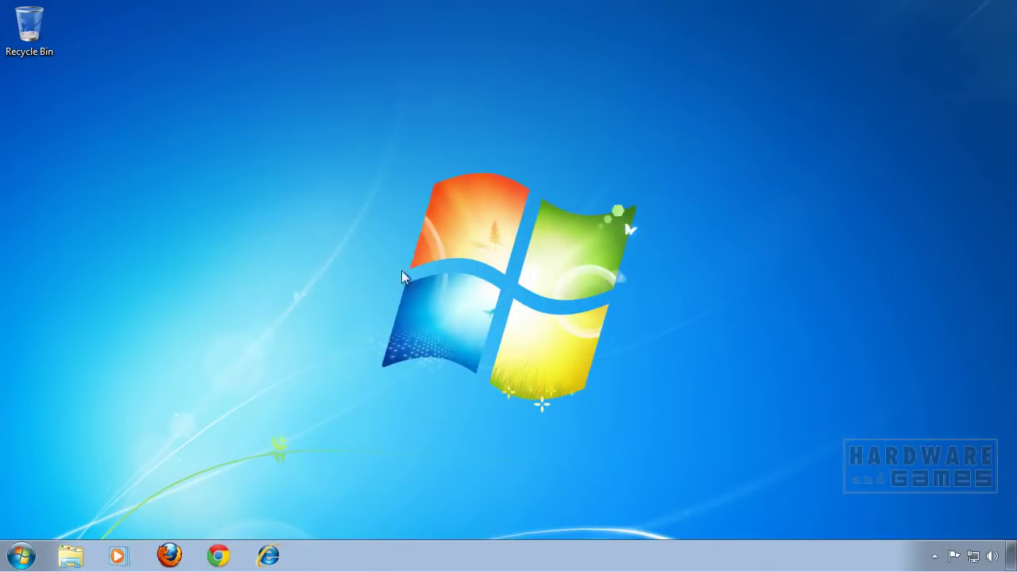
# - Launch Firefox and restore its home page to the default in Options
pyautogui.click(170, 556)
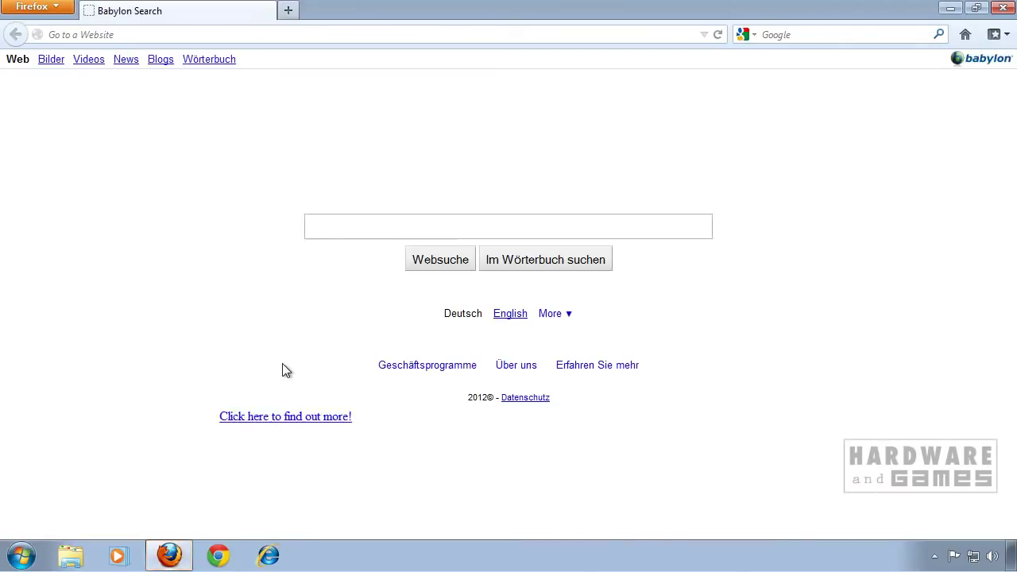
pyautogui.click(36, 7)
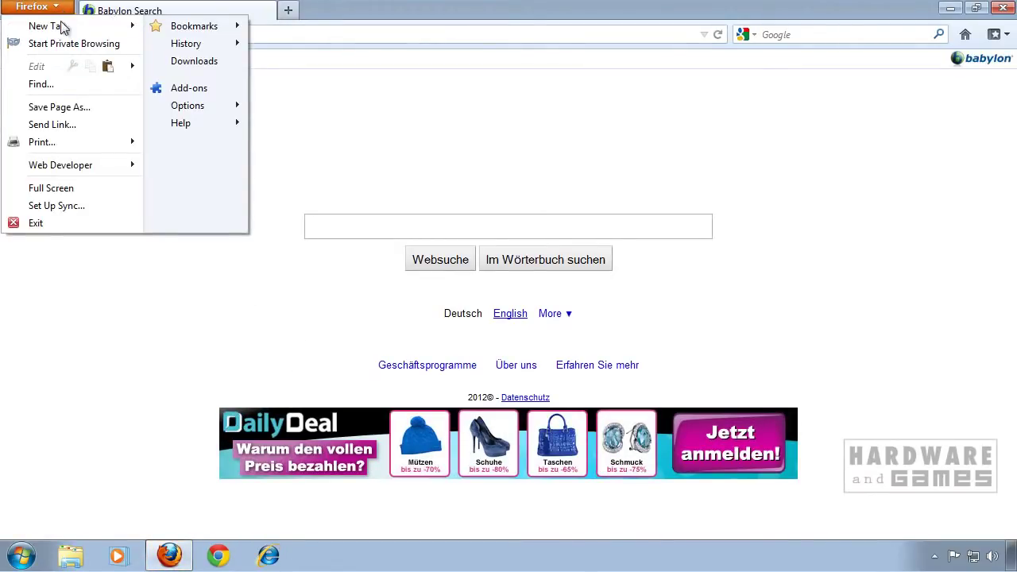
pyautogui.moveTo(219, 113)
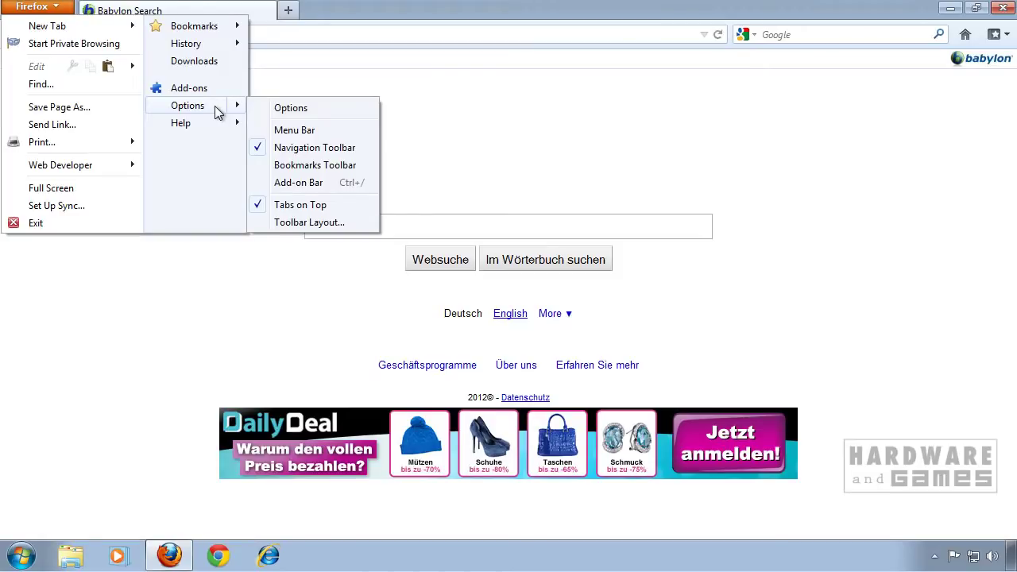
pyautogui.click(215, 109)
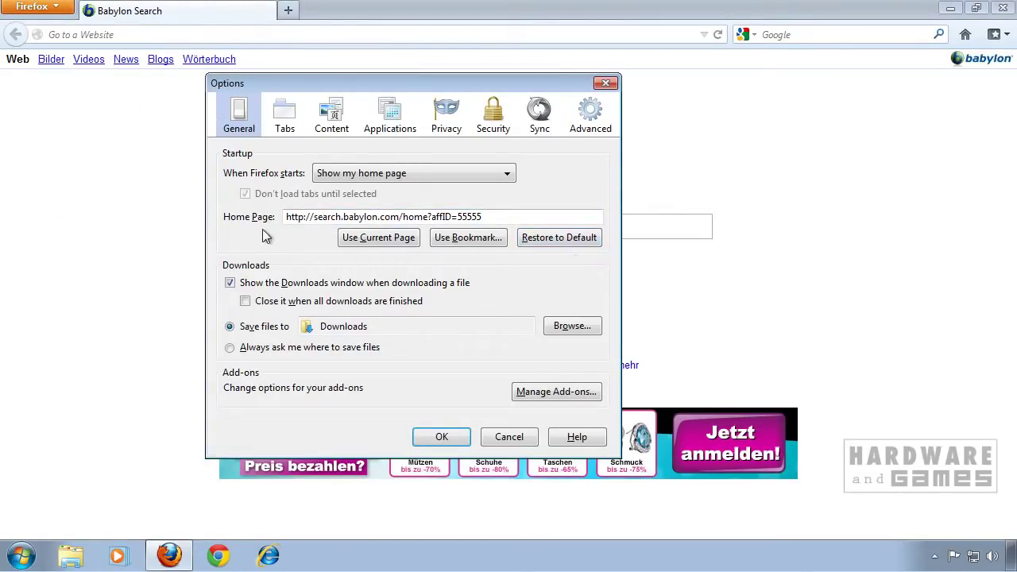
pyautogui.click(561, 240)
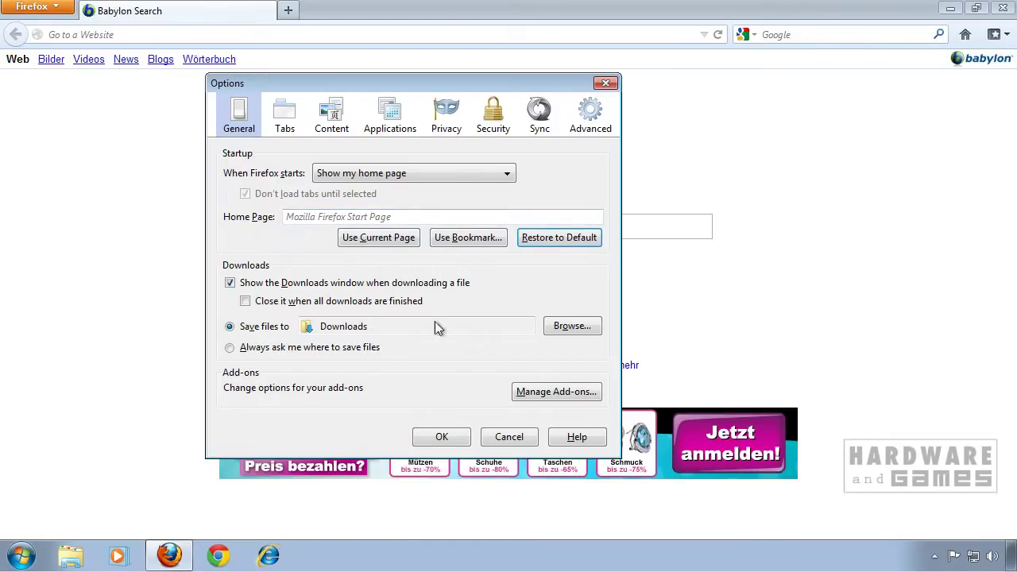
# - Remove the Babylon Spelling and Proofreading and Babylon Translation Activation add-ons, then restart Firefox
pyautogui.click(539, 395)
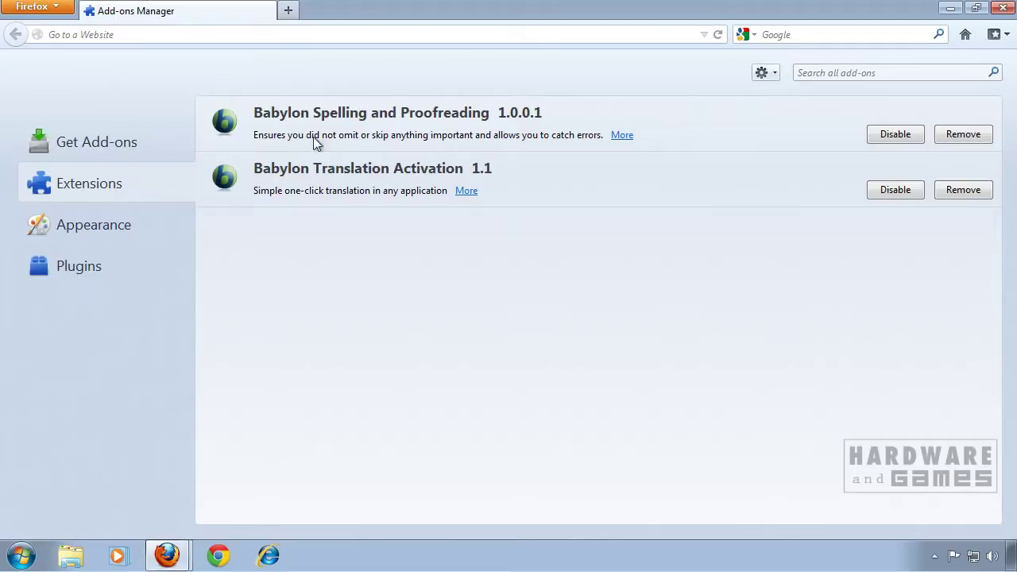
pyautogui.click(972, 140)
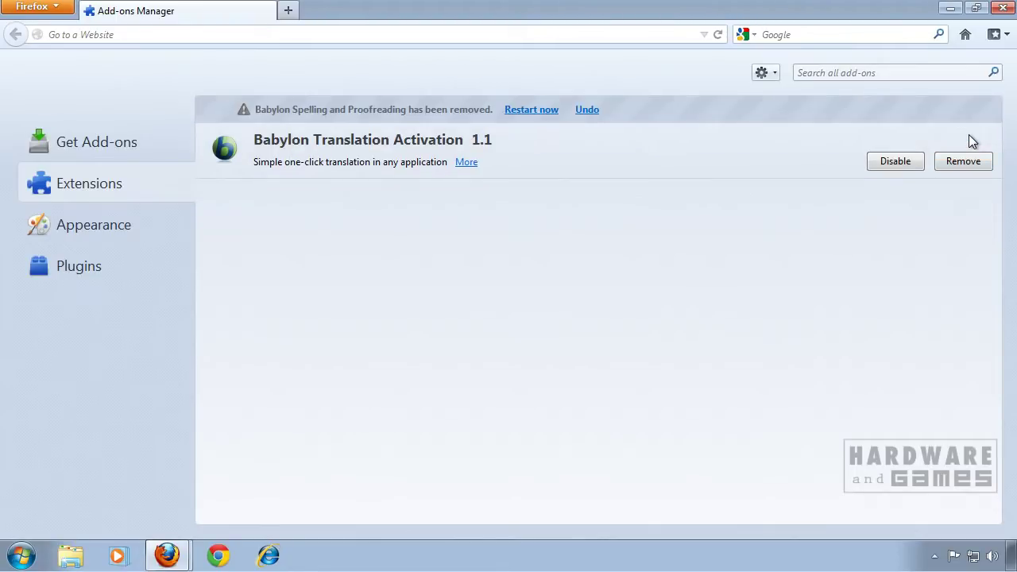
pyautogui.click(963, 159)
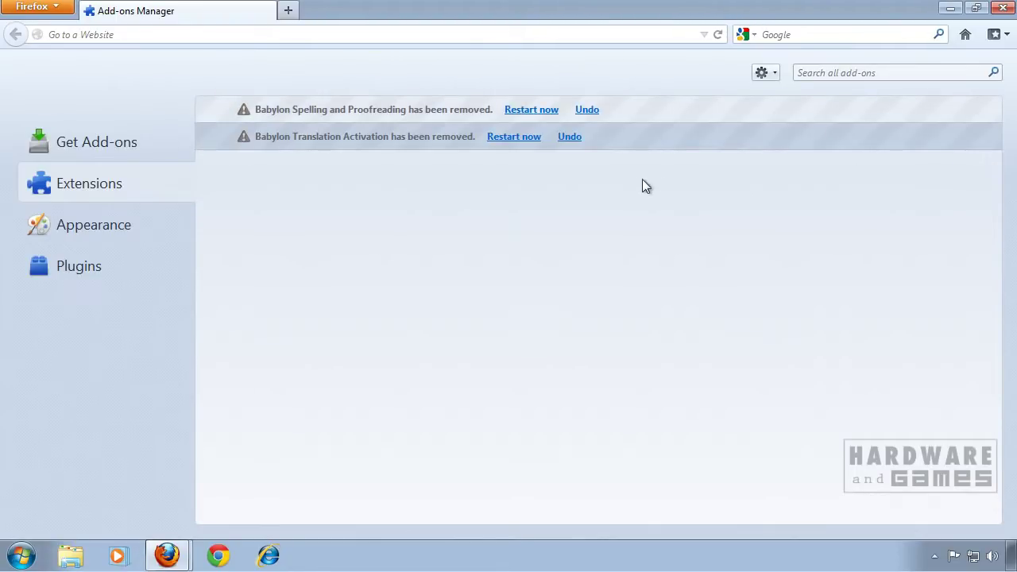
pyautogui.click(513, 140)
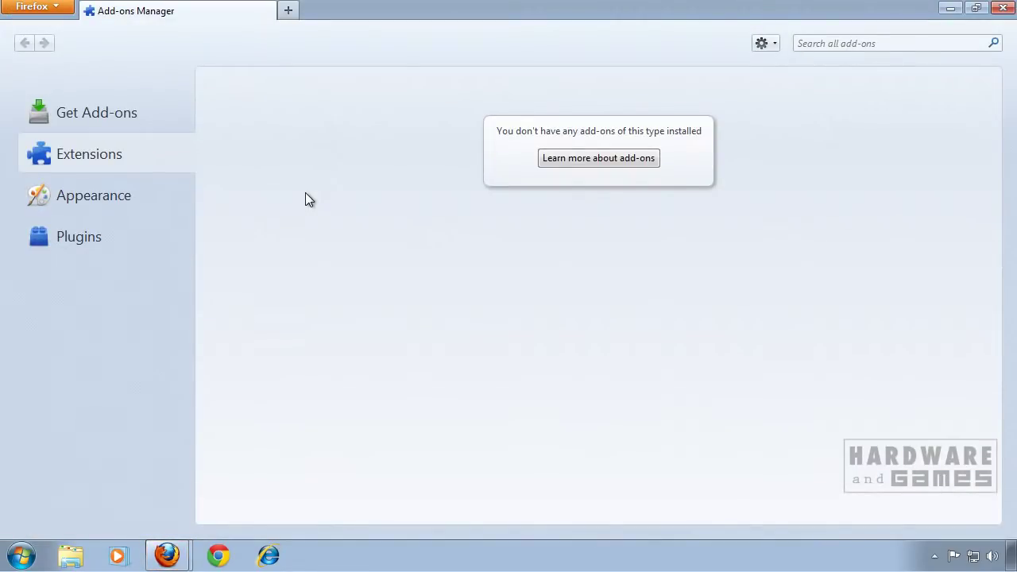
pyautogui.click(1003, 8)
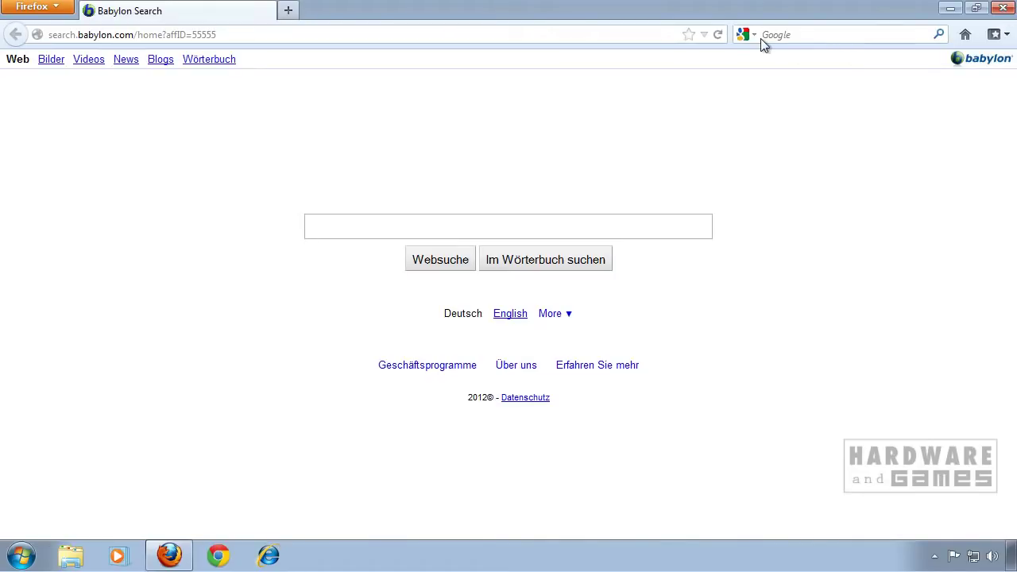
pyautogui.click(745, 35)
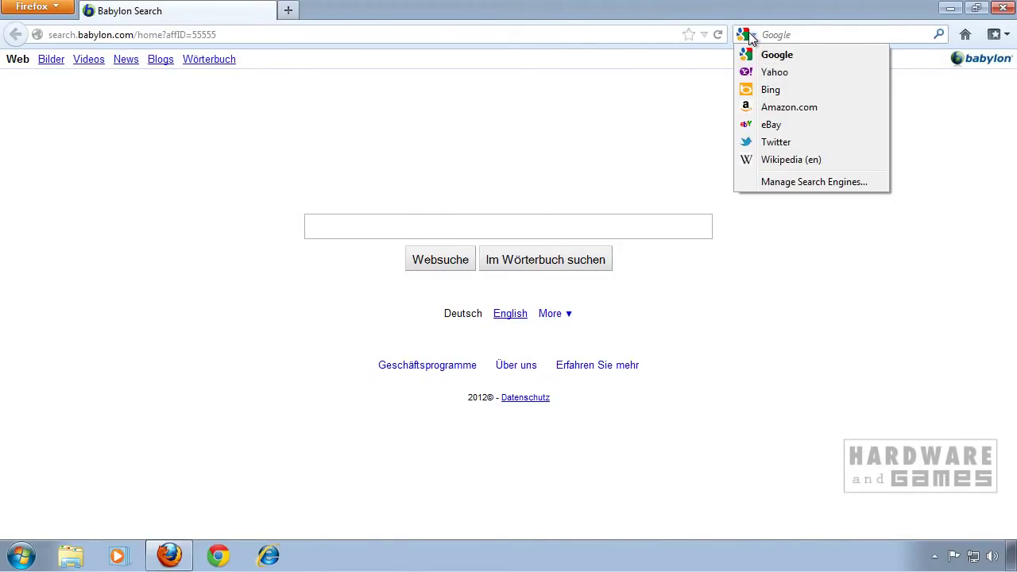
pyautogui.click(752, 39)
pyautogui.click(750, 37)
pyautogui.click(812, 182)
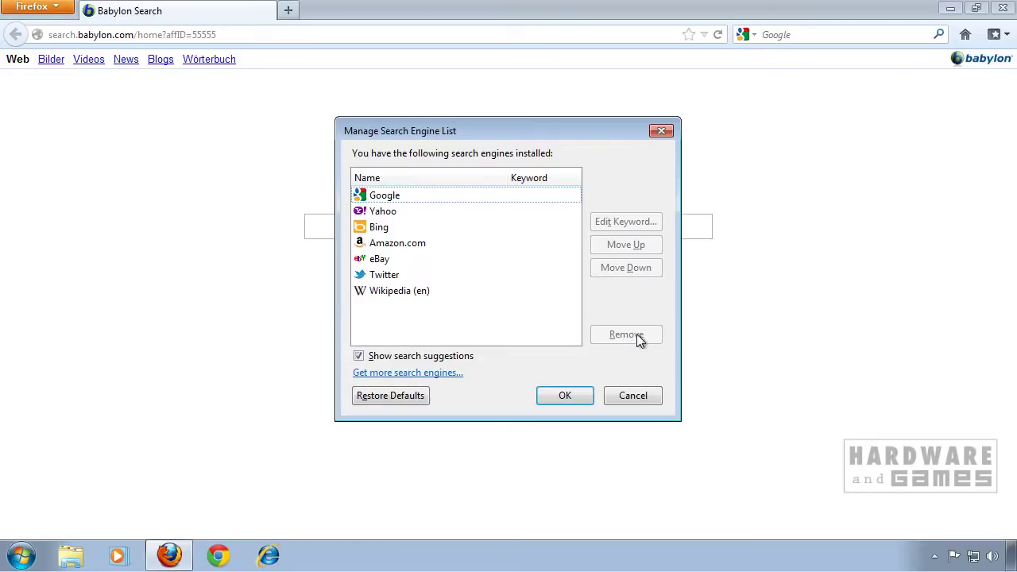
pyautogui.click(477, 294)
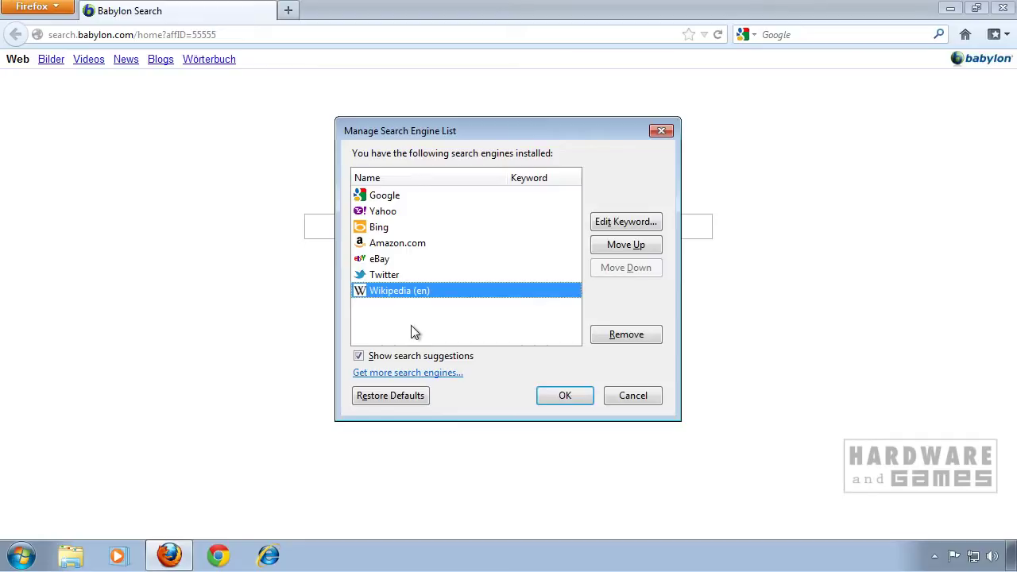
pyautogui.click(642, 400)
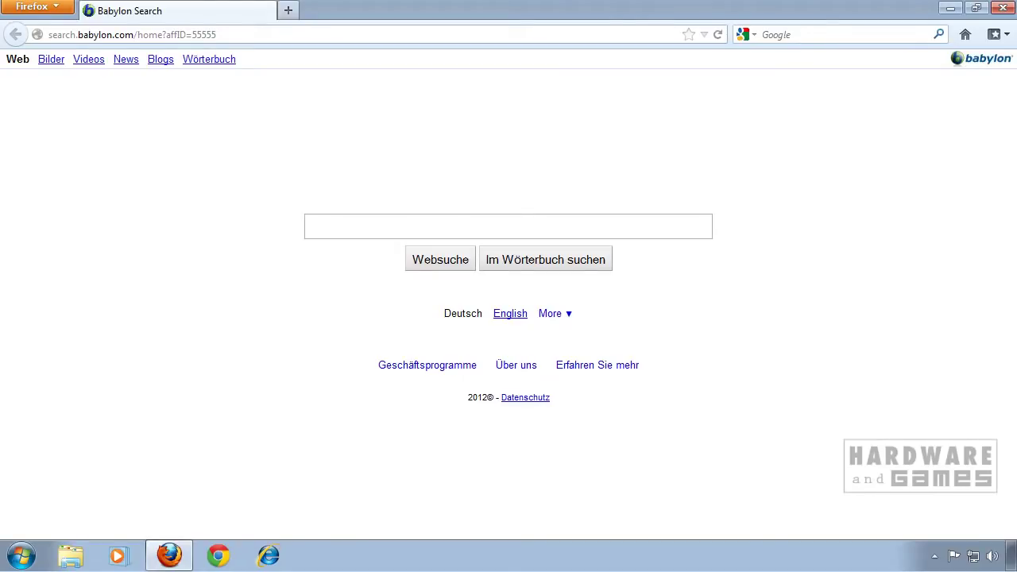
# - Open about:config, accept the warning, and filter preferences by 'babyoly'
pyautogui.click(143, 34)
pyautogui.write('ab')
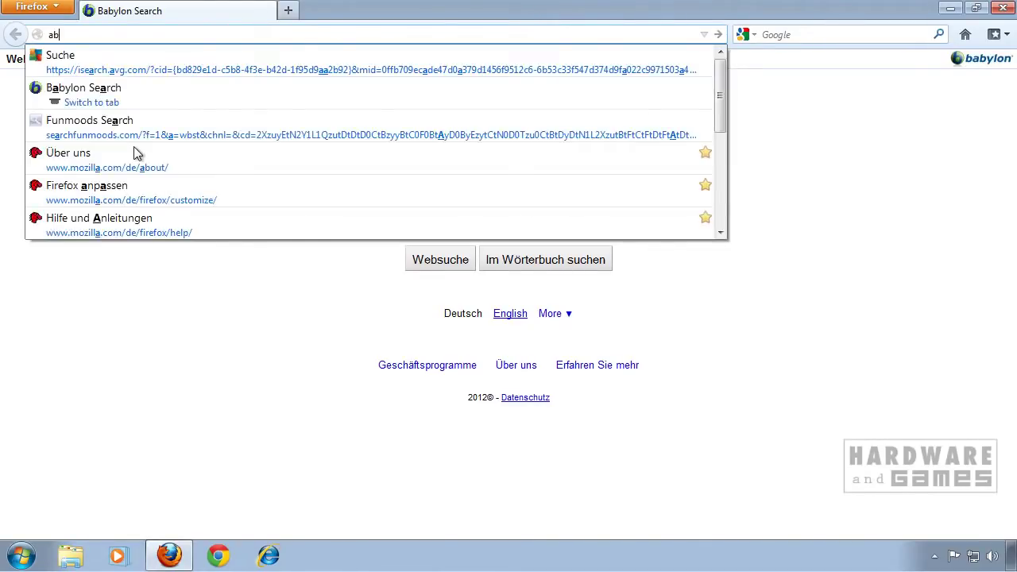
pyautogui.write('out:config')
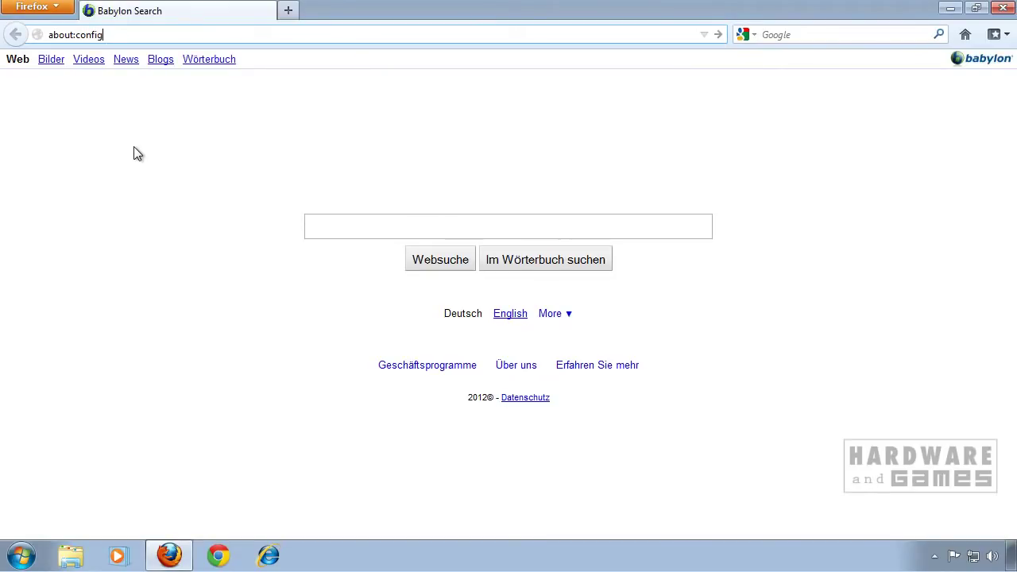
pyautogui.press('Return')
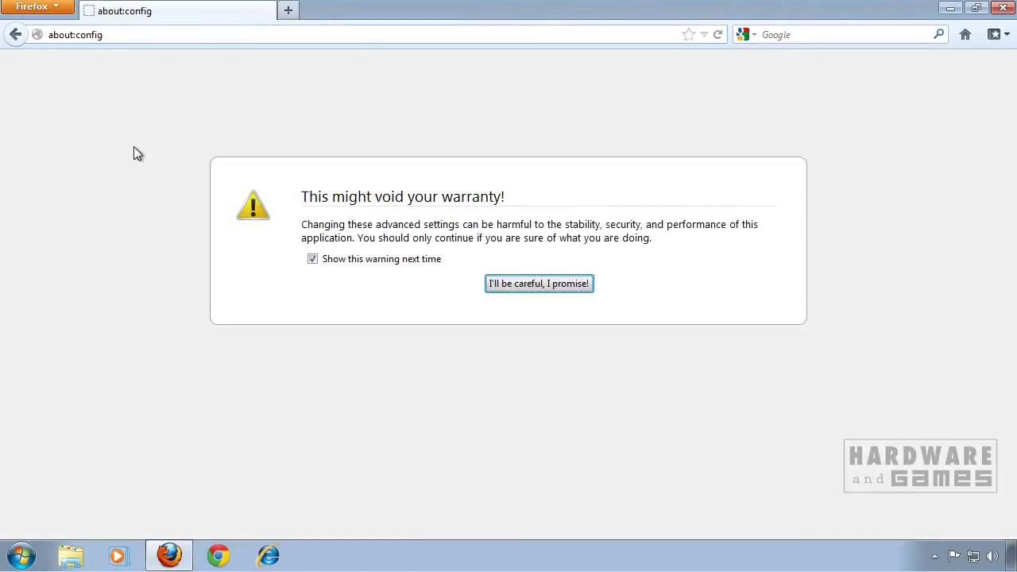
pyautogui.click(513, 287)
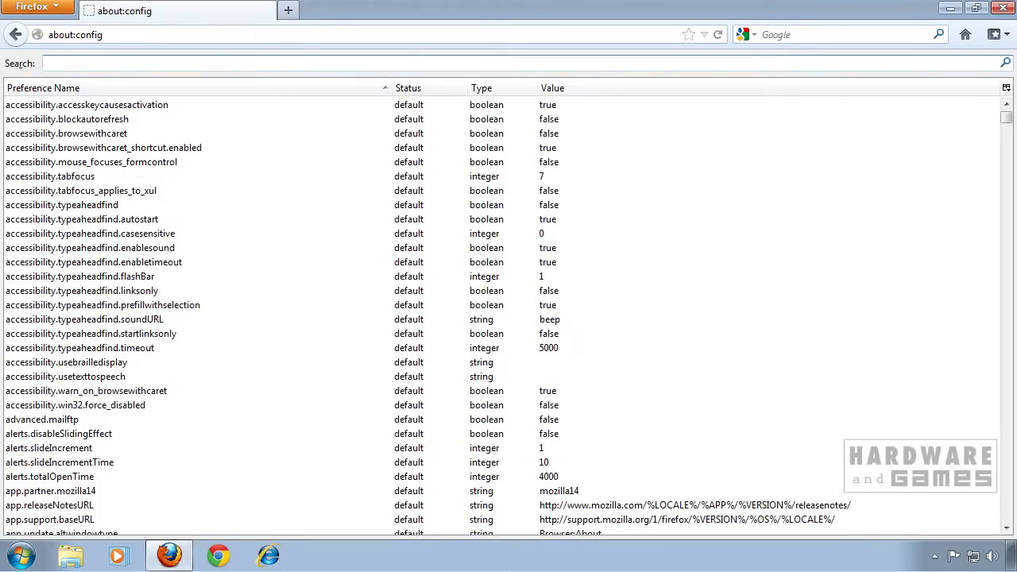
pyautogui.write('babyol')
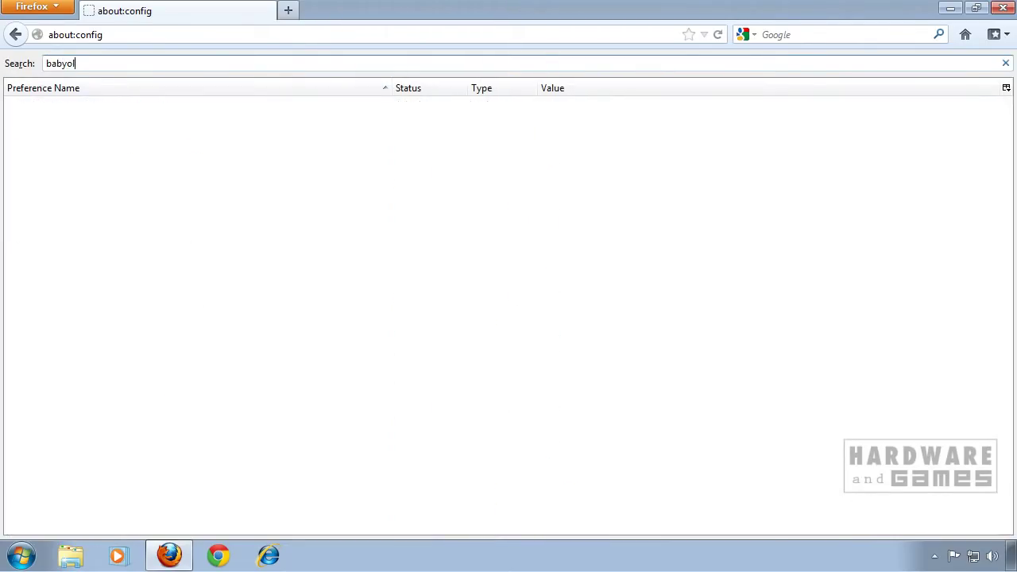
pyautogui.write('y')
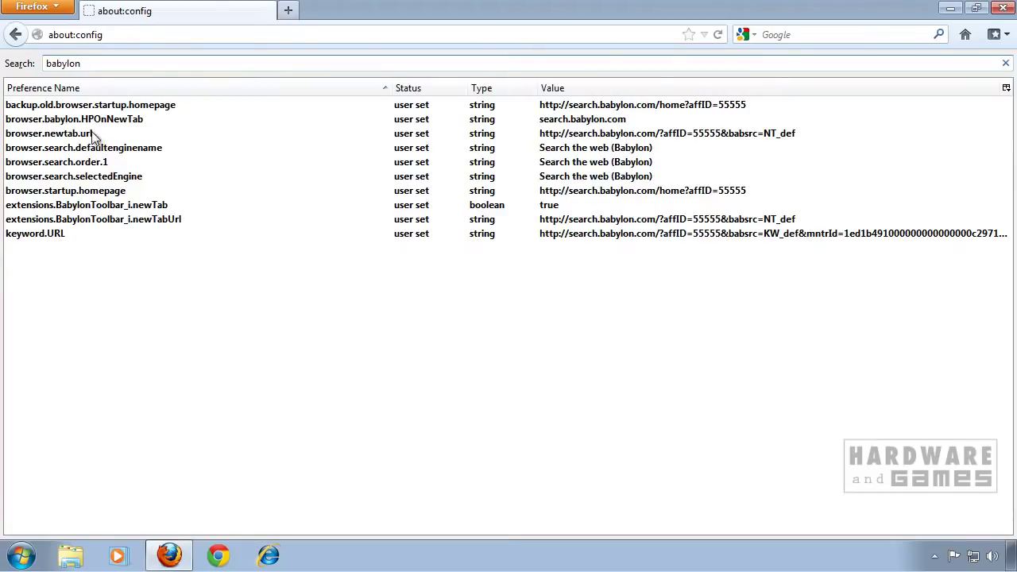
# - Reset the backup homepage, HPOnNewTab, newtab.url, defaultenginename and search.order.1 preferences to default
pyautogui.rightClick(103, 105)
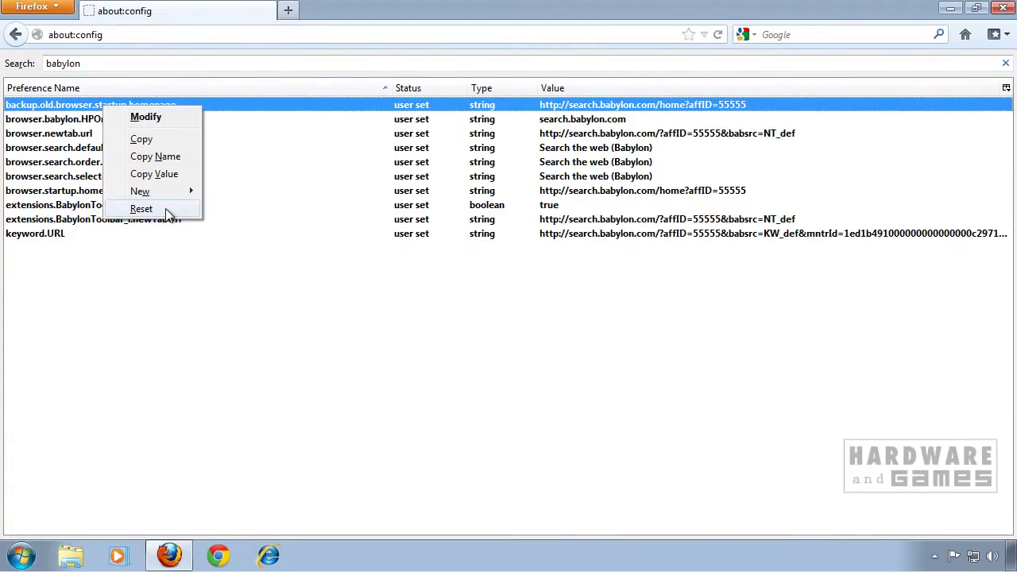
pyautogui.click(143, 210)
pyautogui.rightClick(103, 120)
pyautogui.click(143, 223)
pyautogui.rightClick(92, 135)
pyautogui.click(104, 238)
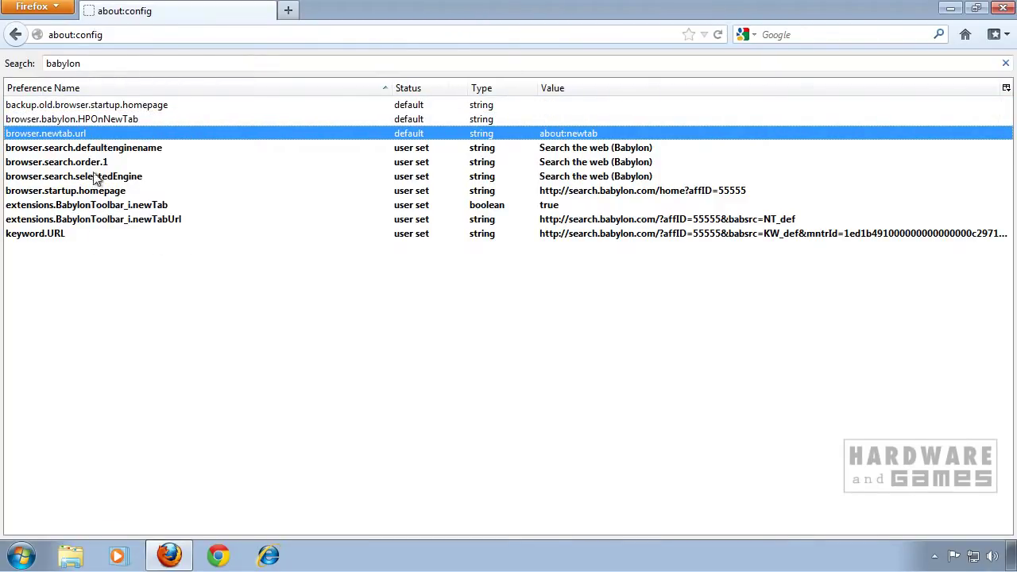
pyautogui.rightClick(76, 148)
pyautogui.click(120, 247)
pyautogui.rightClick(77, 168)
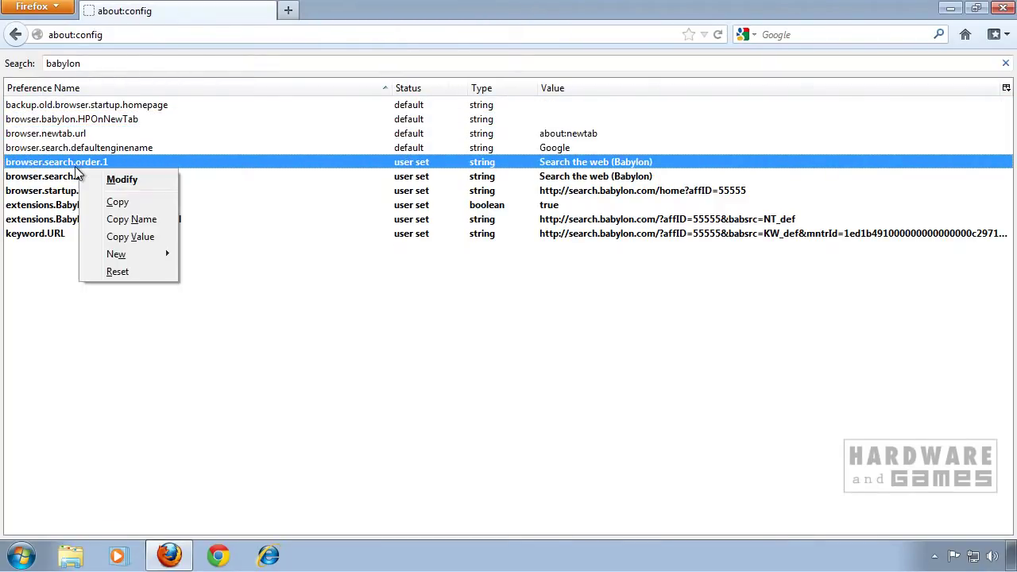
pyautogui.click(123, 272)
# - Reset selectedEngine, startup.homepage and the BabylonToolbar newTab and newTabUrl preferences to default
pyautogui.rightClick(92, 181)
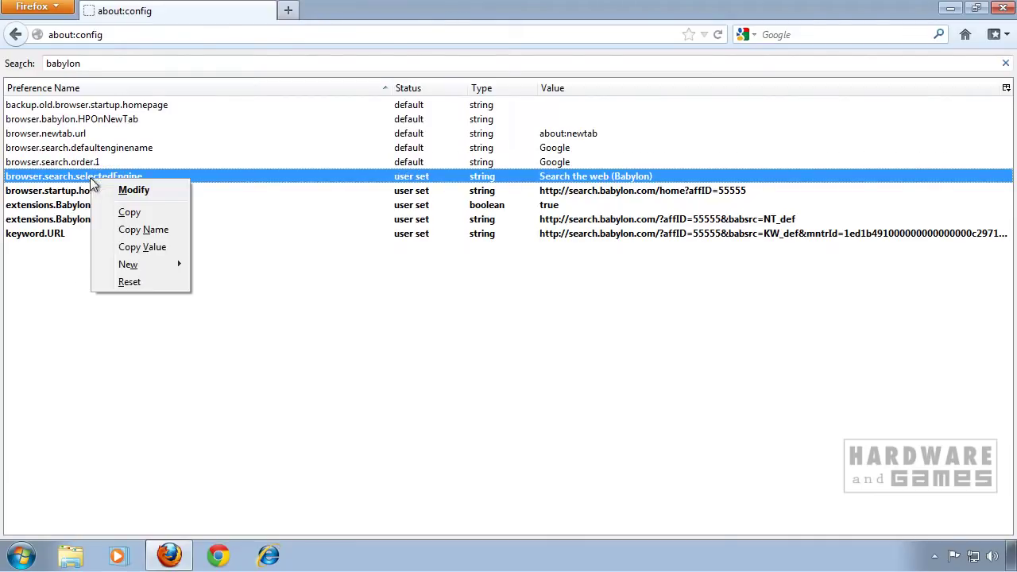
pyautogui.click(135, 281)
pyautogui.rightClick(116, 195)
pyautogui.click(151, 295)
pyautogui.rightClick(101, 208)
pyautogui.click(136, 313)
pyautogui.rightClick(109, 217)
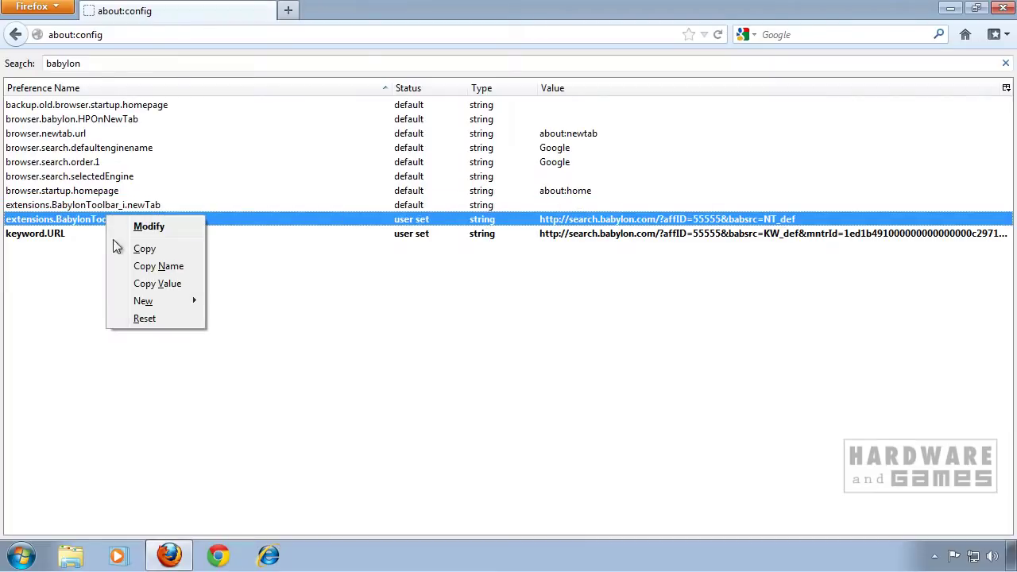
pyautogui.click(147, 319)
pyautogui.rightClick(74, 236)
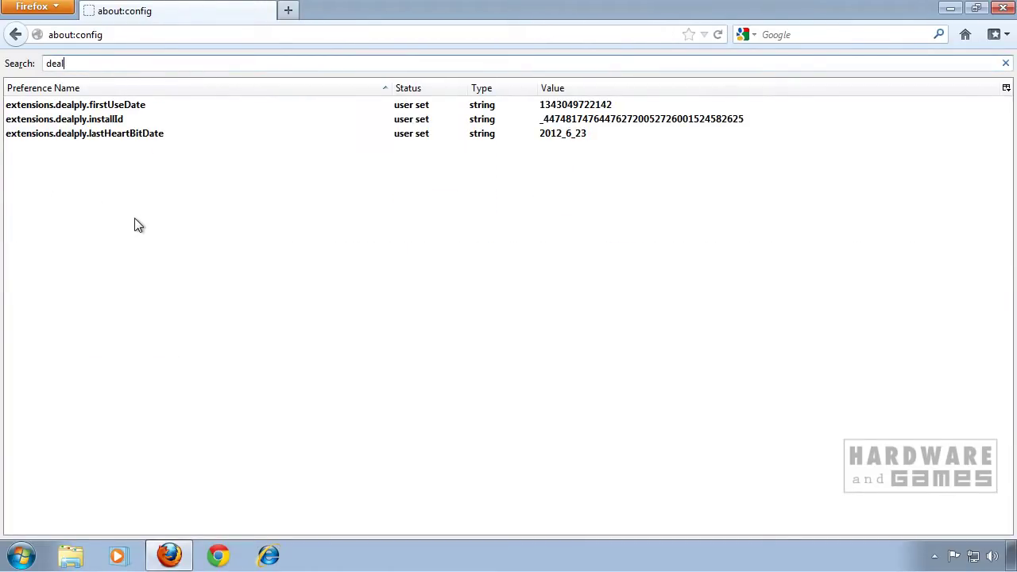
# - Reset the dealply firstUseDate, installId and lastHeartBitDate preferences, check the home page, and close Firefox
pyautogui.rightClick(93, 110)
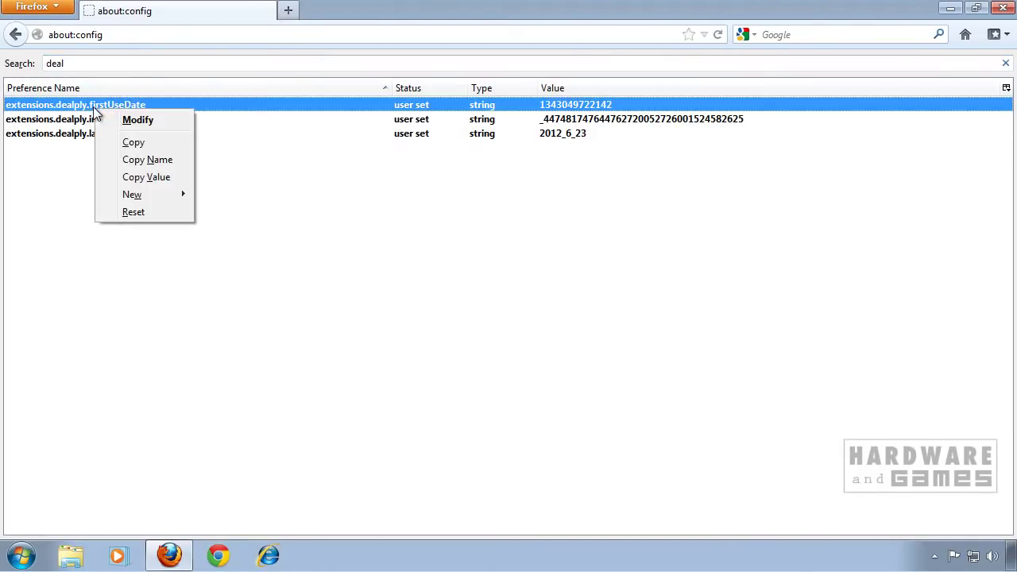
pyautogui.click(104, 211)
pyautogui.rightClick(119, 123)
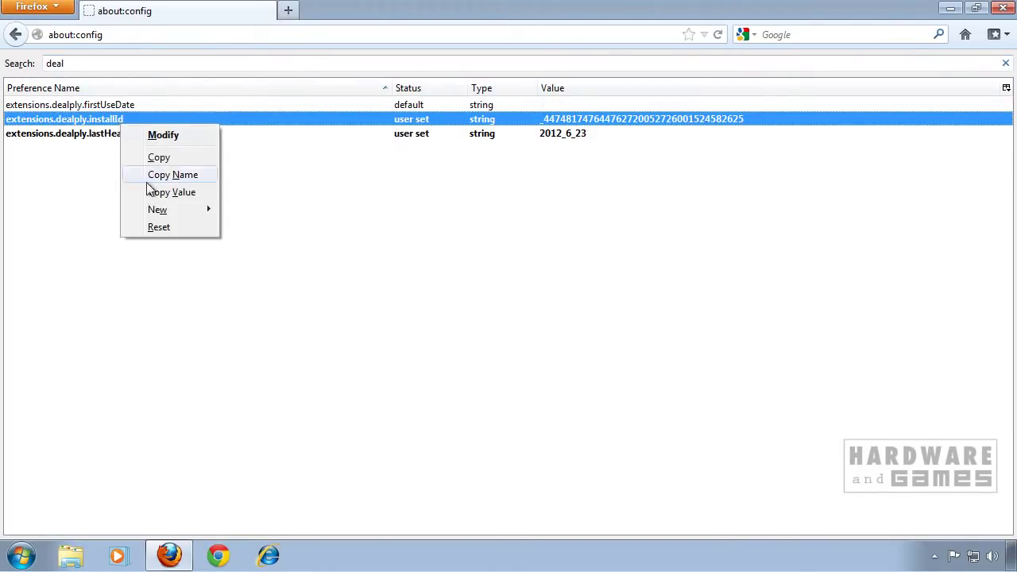
pyautogui.click(153, 223)
pyautogui.rightClick(102, 136)
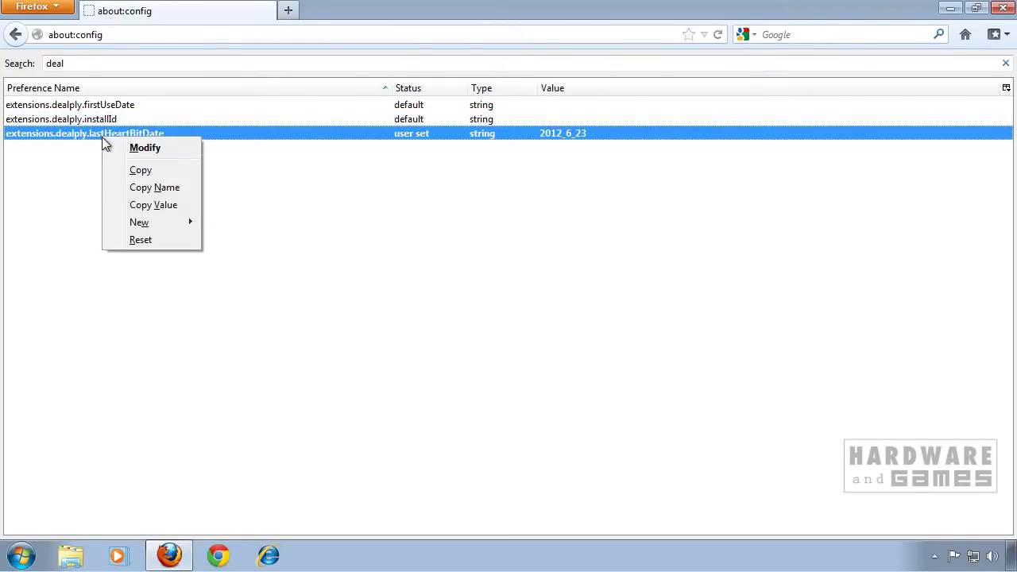
pyautogui.click(153, 240)
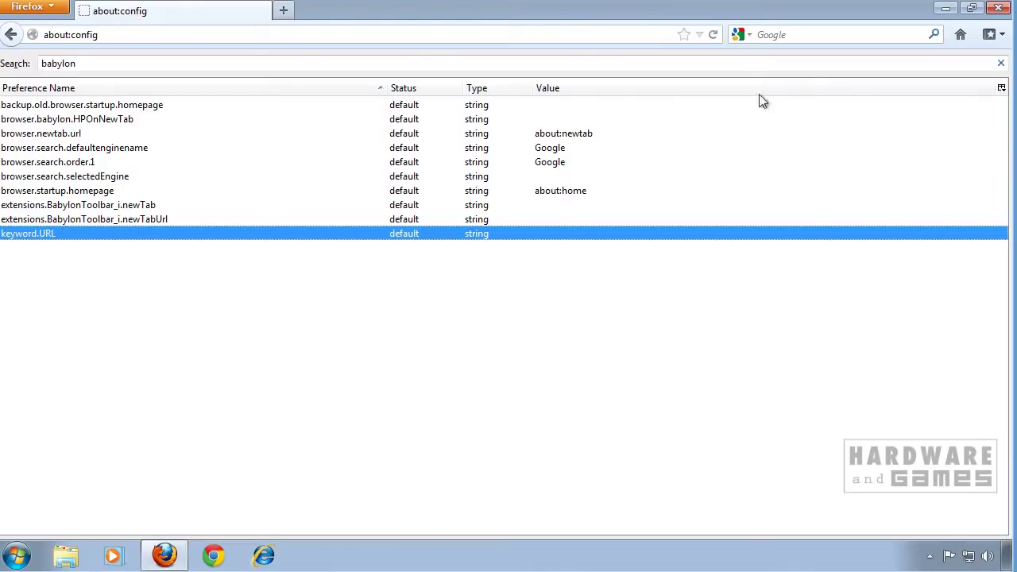
pyautogui.click(958, 36)
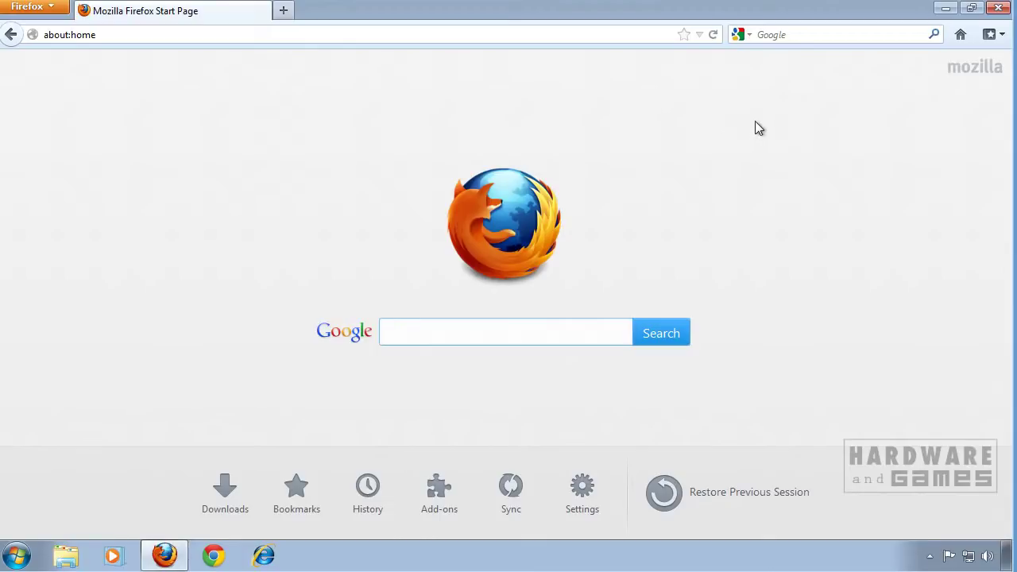
pyautogui.click(998, 9)
# - In Chrome settings, remove Babylon Search from the startup pages
pyautogui.click(213, 556)
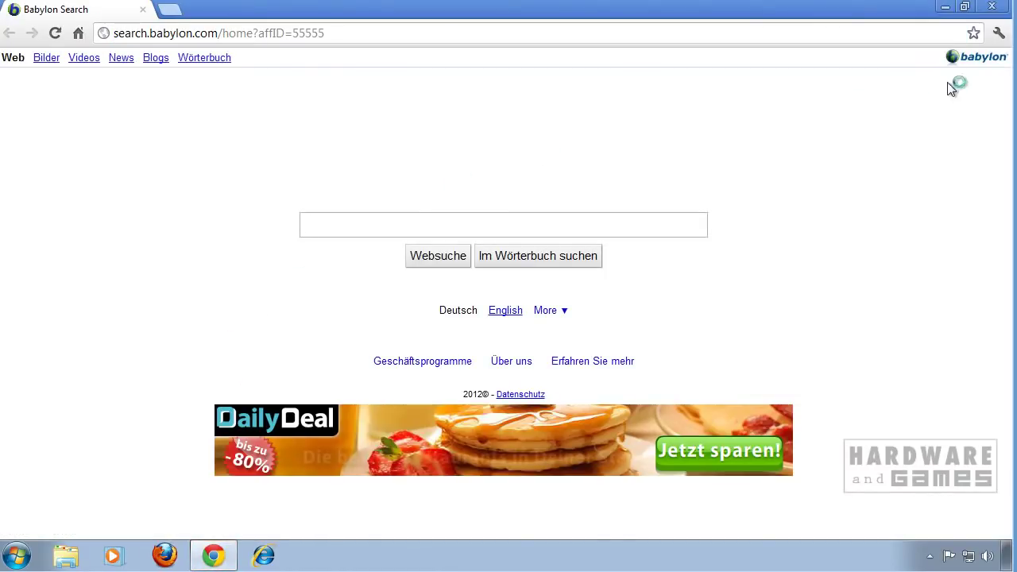
pyautogui.click(999, 33)
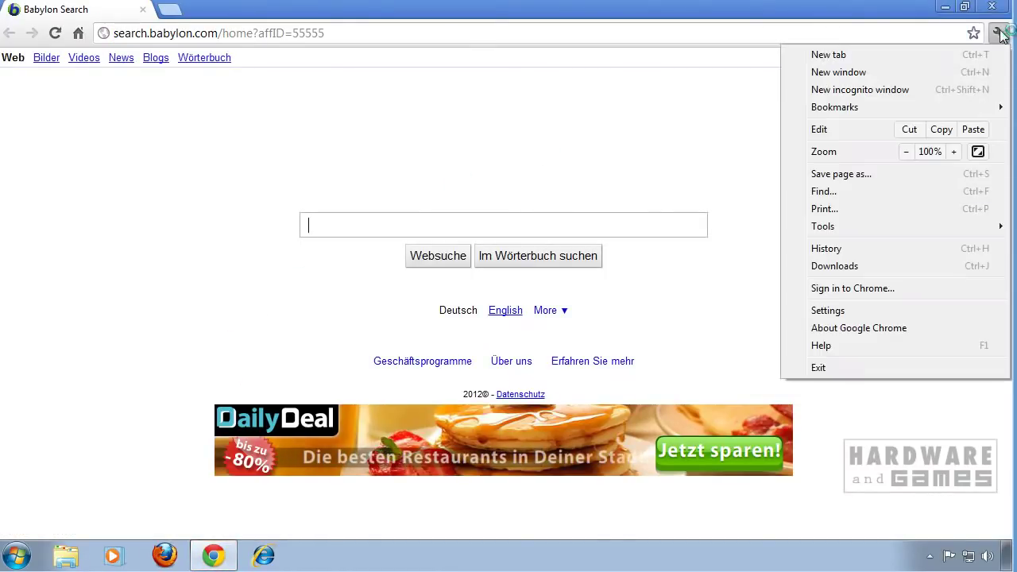
pyautogui.click(873, 313)
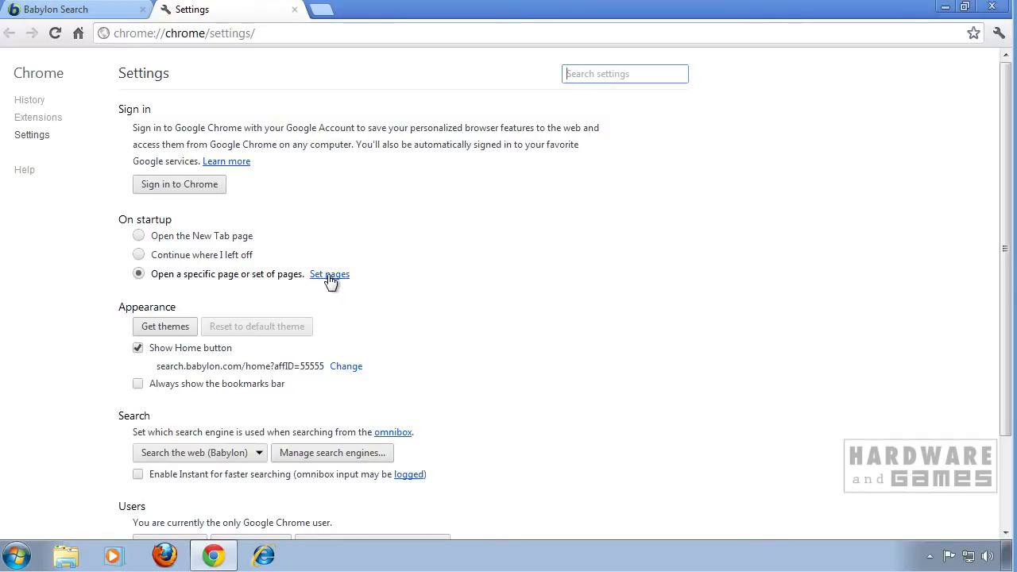
pyautogui.click(330, 276)
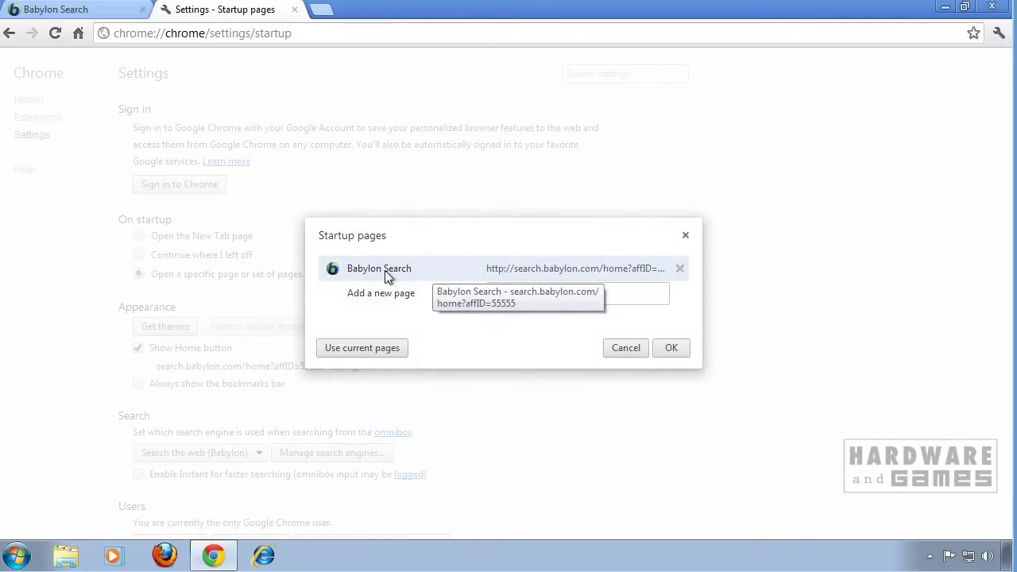
pyautogui.click(680, 270)
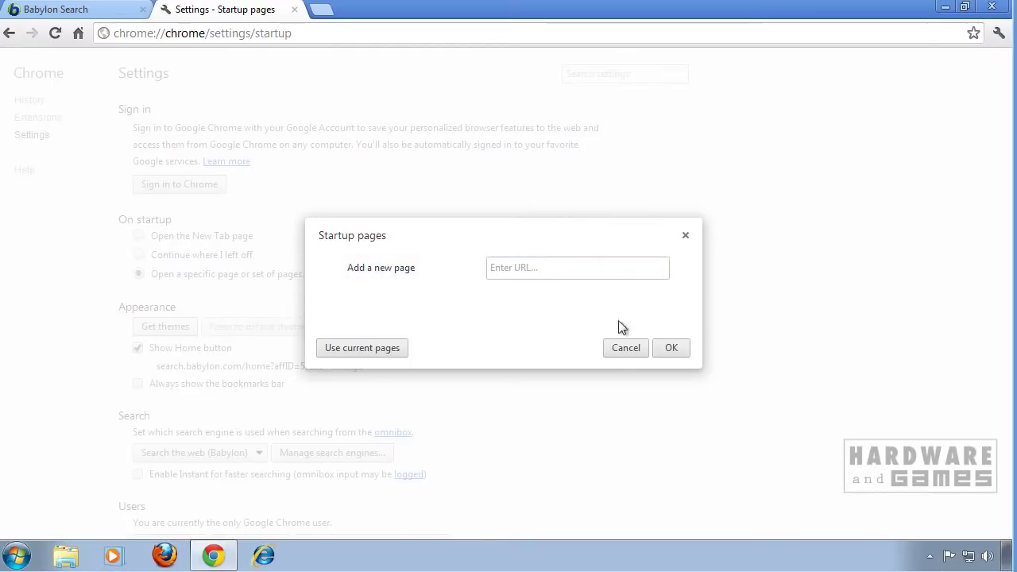
pyautogui.click(672, 348)
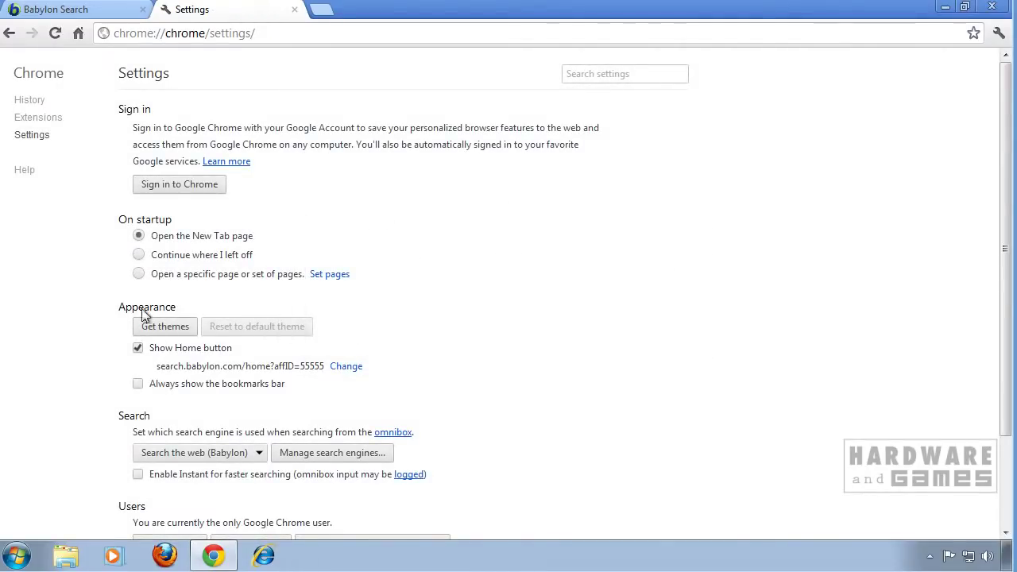
# - Erase the Babylon home page address and choose Use the New Tab page instead
pyautogui.click(350, 368)
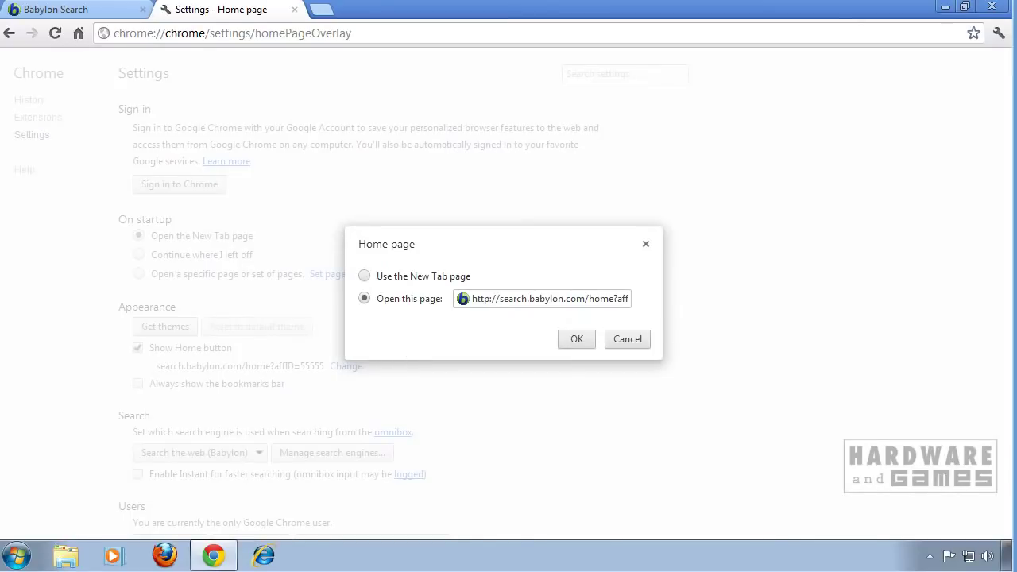
pyautogui.moveTo(472, 299); pyautogui.dragTo(601, 299)
pyautogui.press('End')
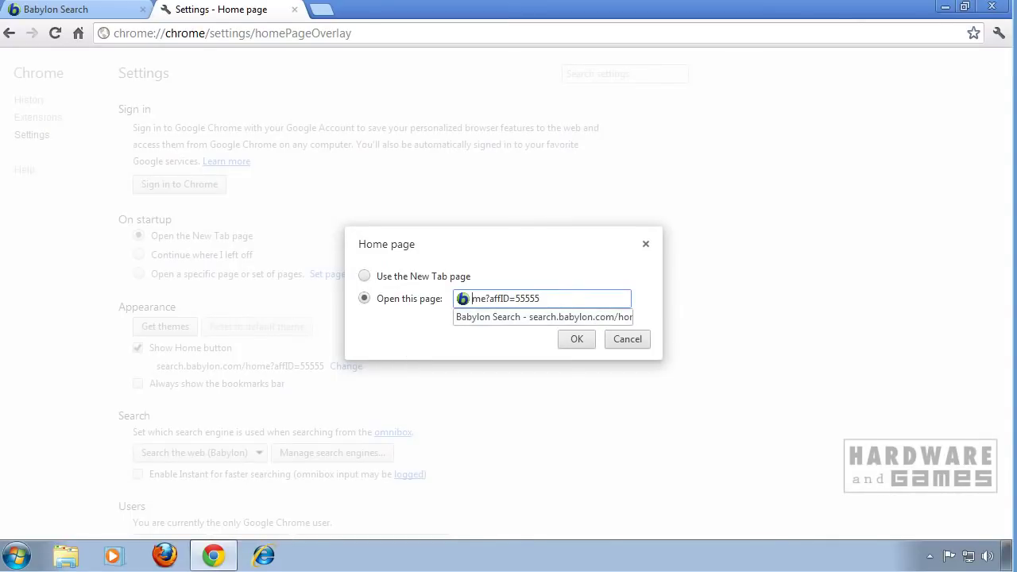
pyautogui.hotkey('ctrl', 'a')
pyautogui.press('BackSpace')
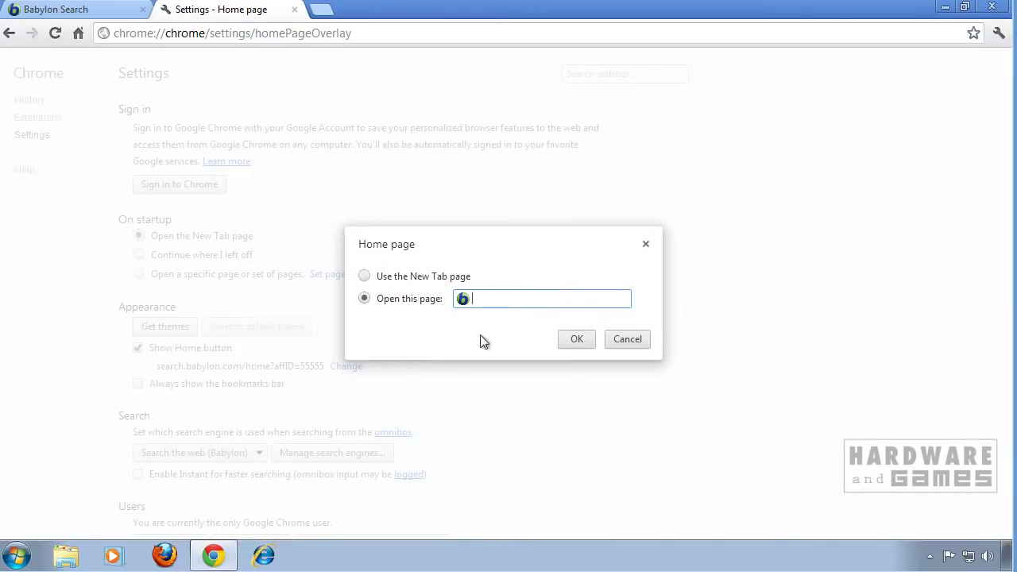
pyautogui.click(366, 278)
# - Confirm the New Tab home page, make Google the default search engine, and delete Babylon
pyautogui.click(584, 341)
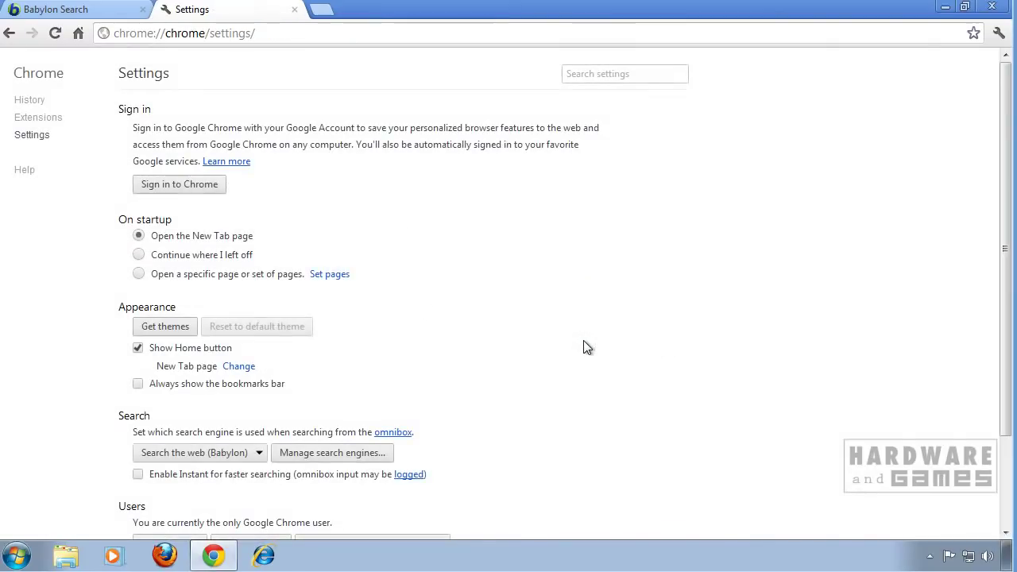
pyautogui.scroll(-3, 559, 326)
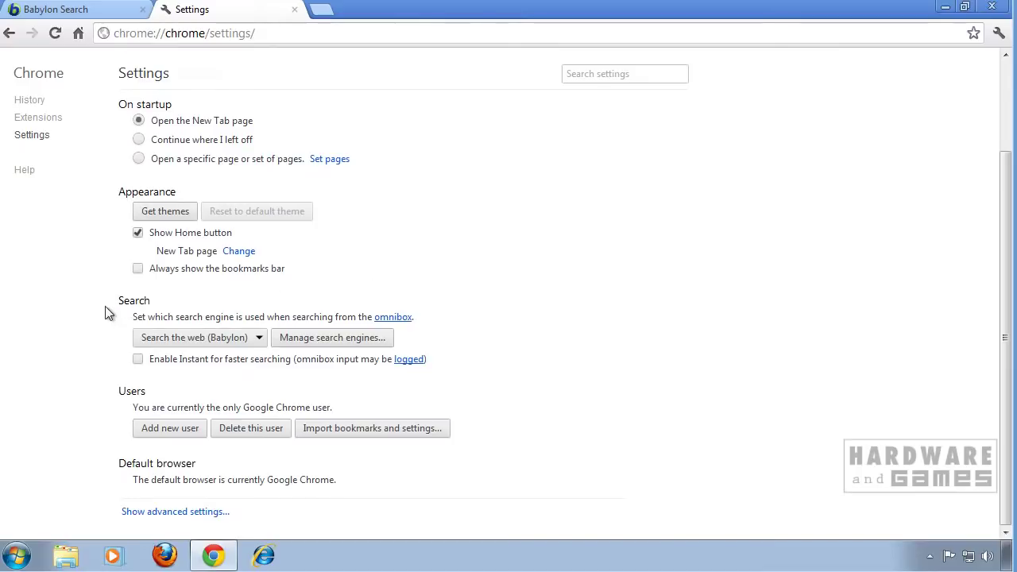
pyautogui.click(336, 339)
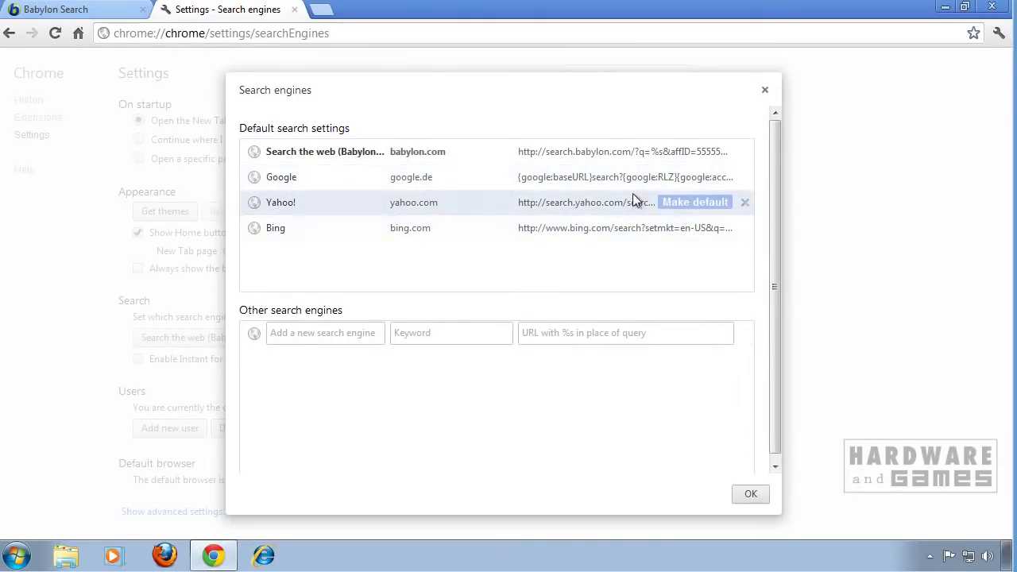
pyautogui.click(688, 178)
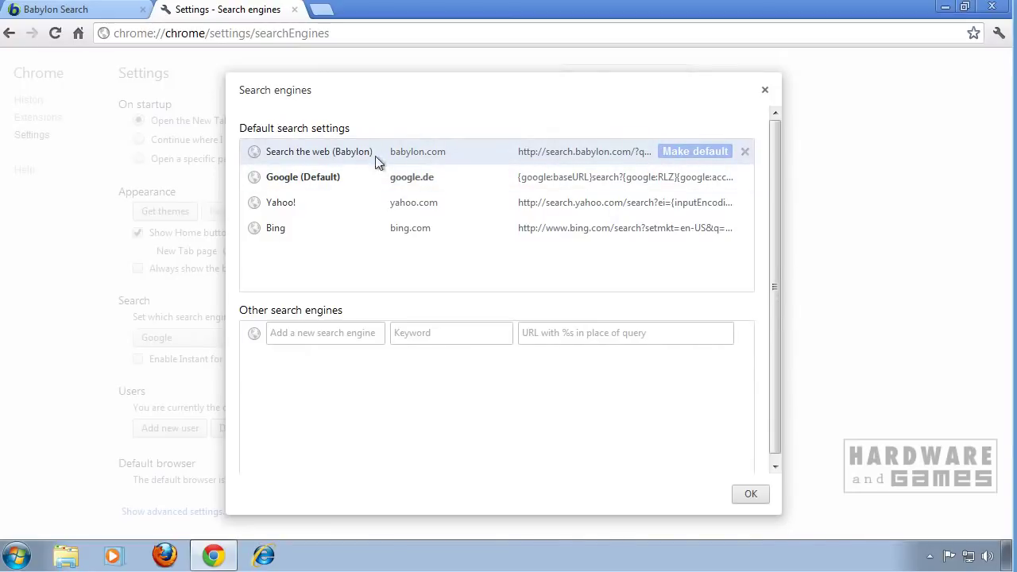
pyautogui.click(746, 151)
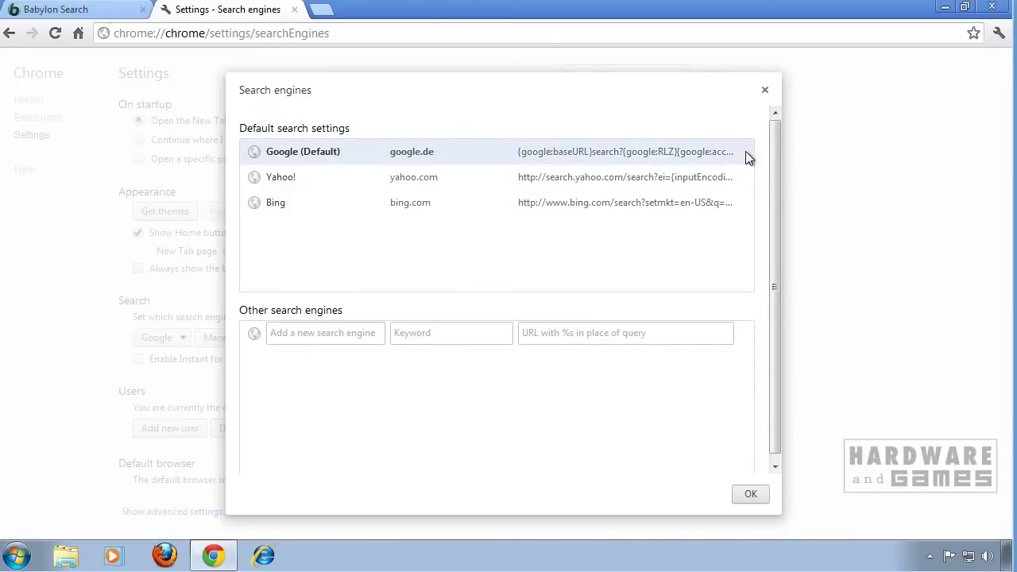
pyautogui.click(751, 495)
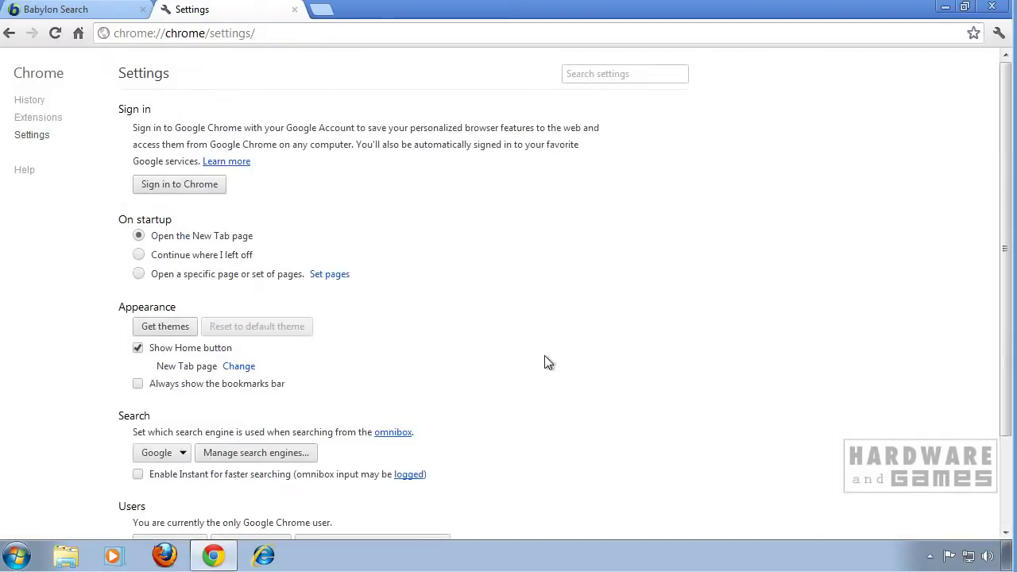
# - Close Chrome's settings tab, load the home page to confirm it, and close Chrome
pyautogui.click(294, 9)
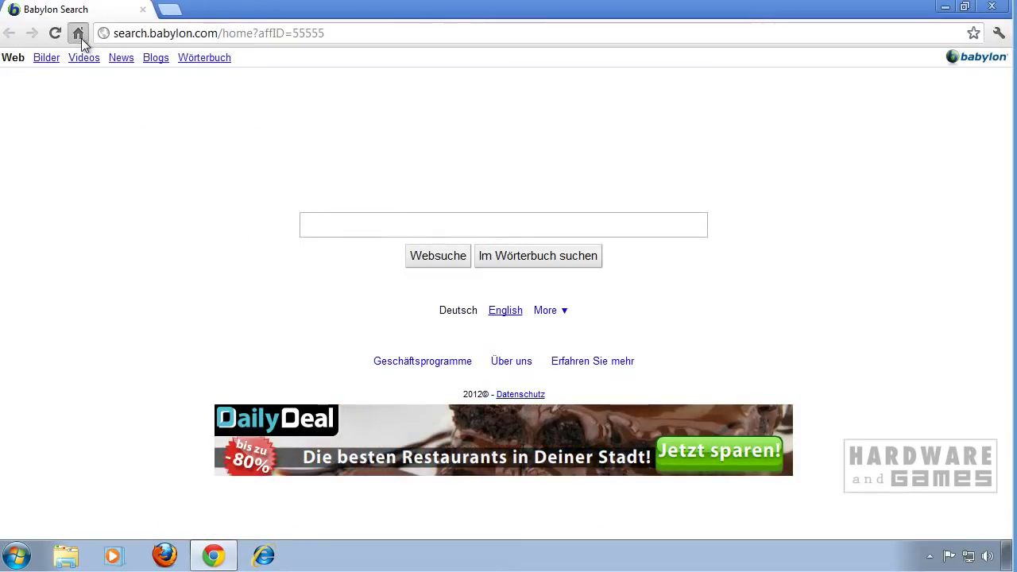
pyautogui.click(79, 33)
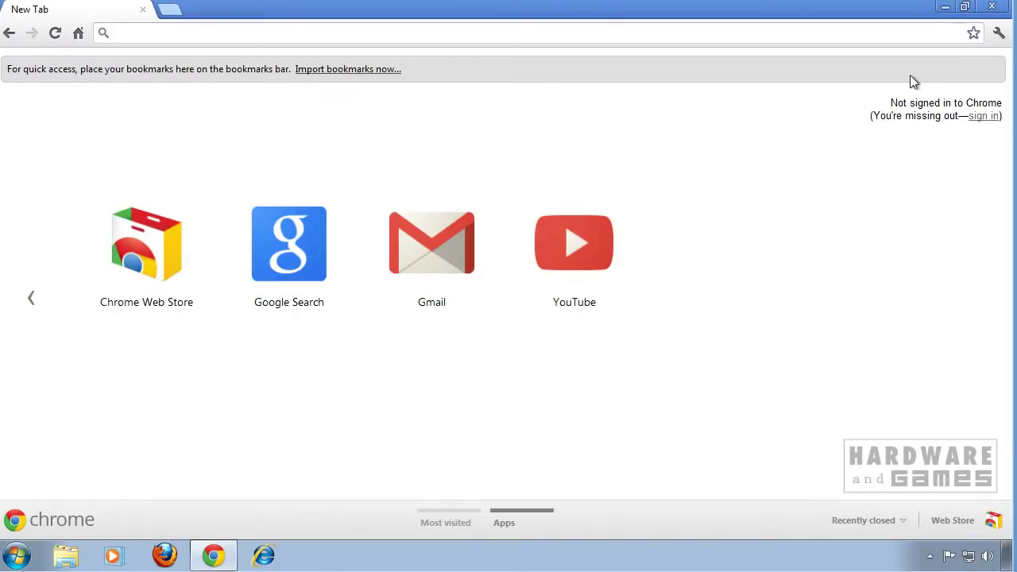
pyautogui.click(992, 6)
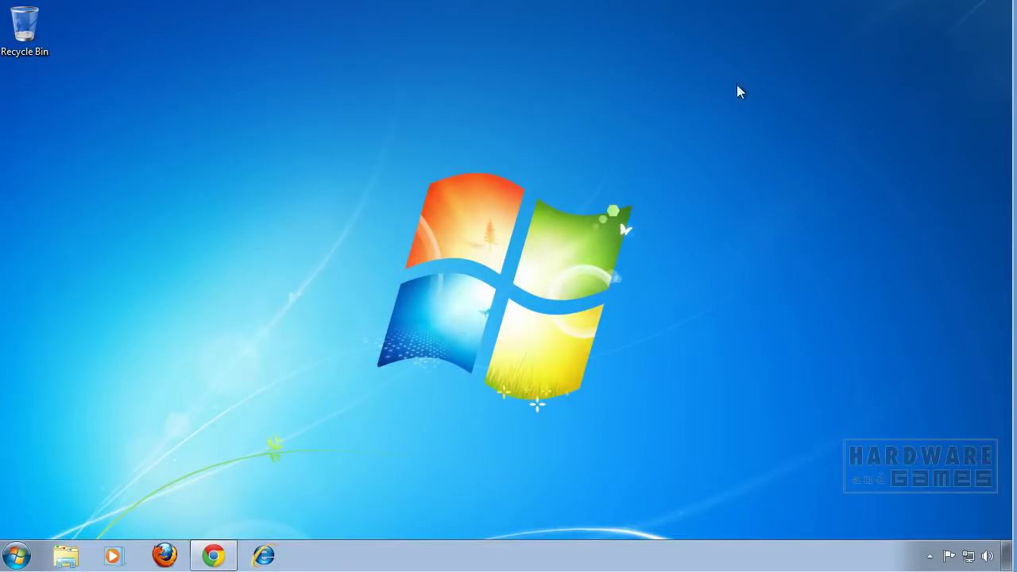
# - Reset all Internet Explorer settings including personal settings, then close IE to restart it
pyautogui.click(262, 554)
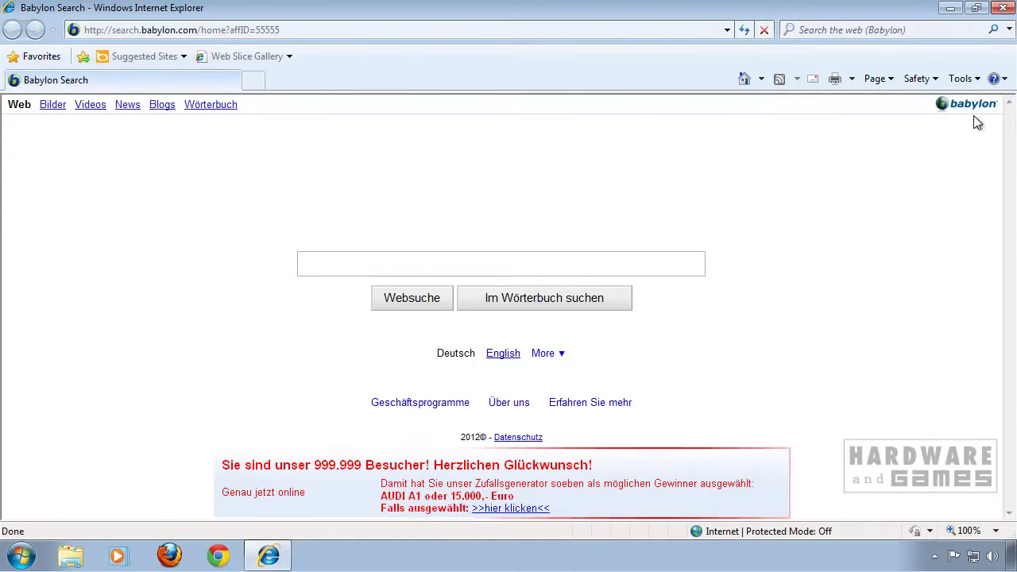
pyautogui.click(978, 79)
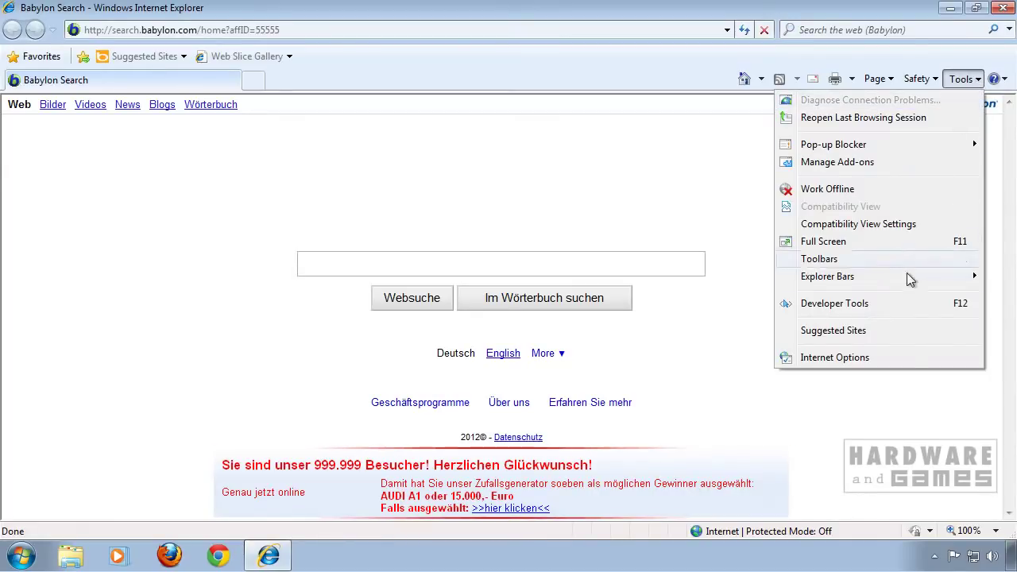
pyautogui.click(893, 359)
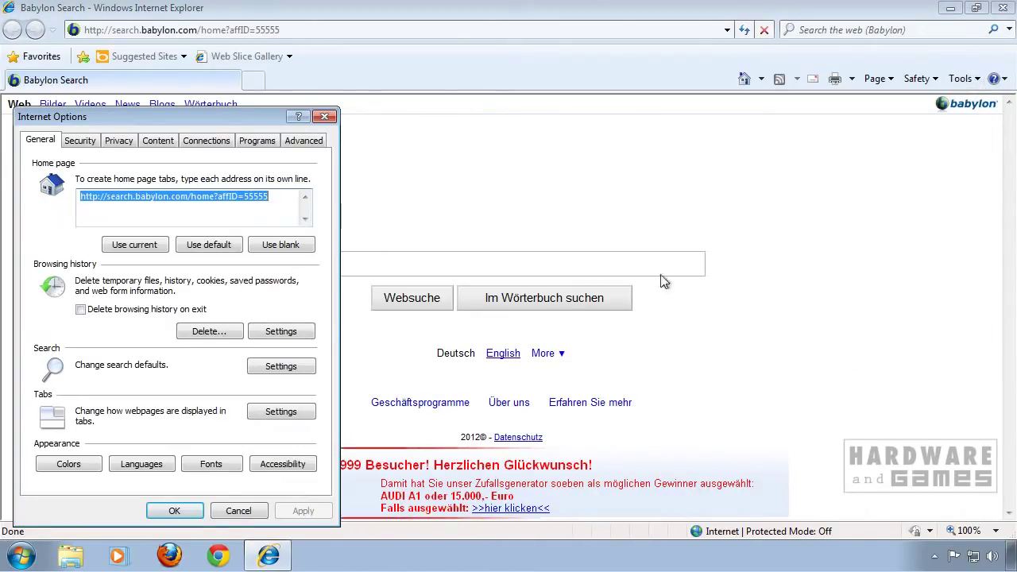
pyautogui.click(312, 148)
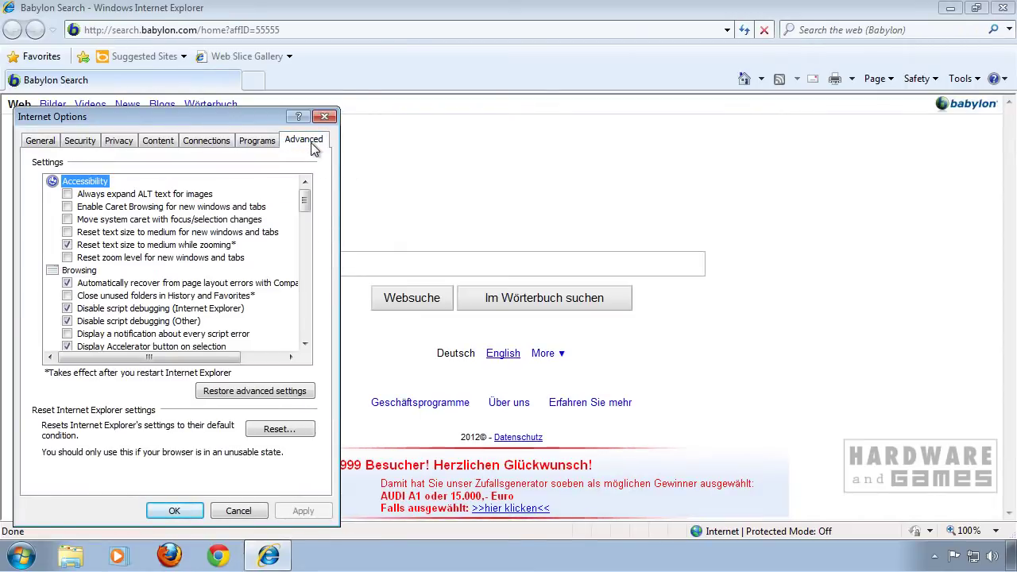
pyautogui.click(301, 434)
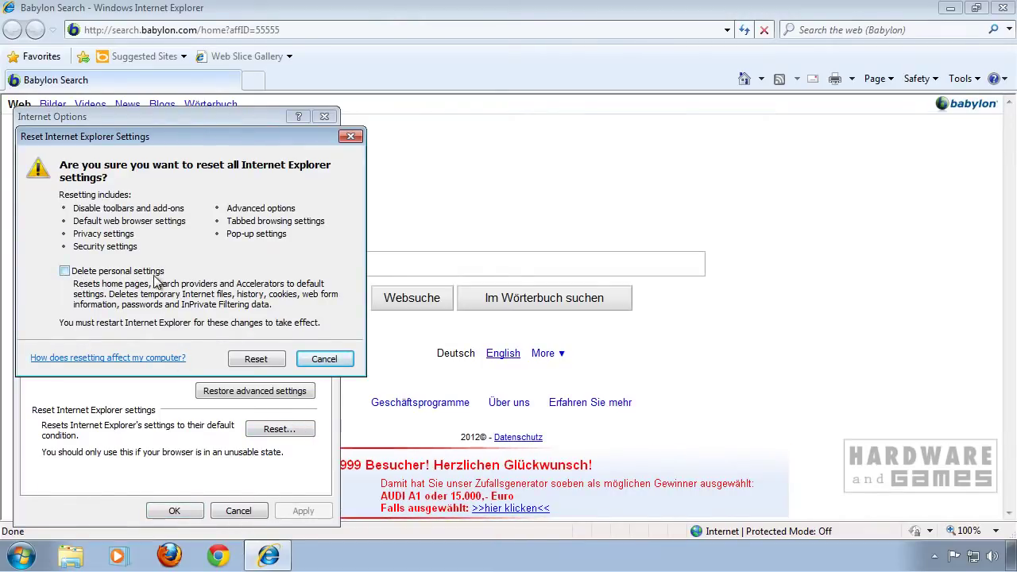
pyautogui.click(66, 272)
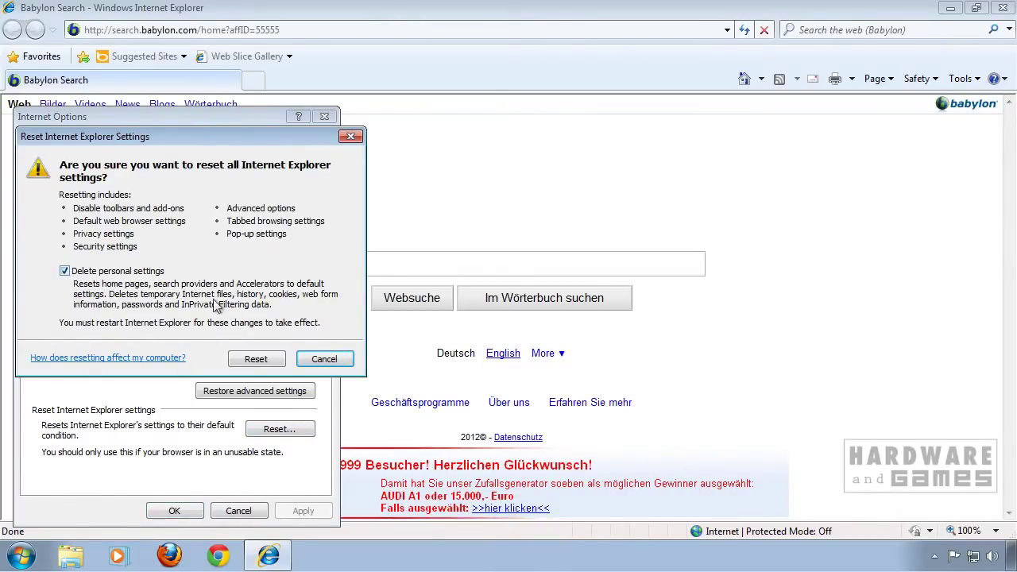
pyautogui.click(256, 360)
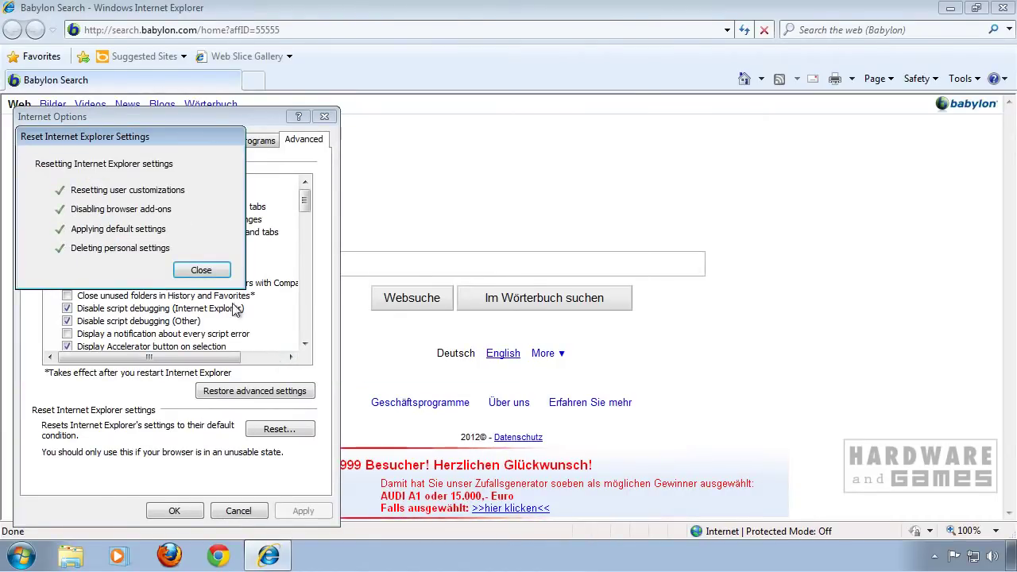
pyautogui.click(212, 271)
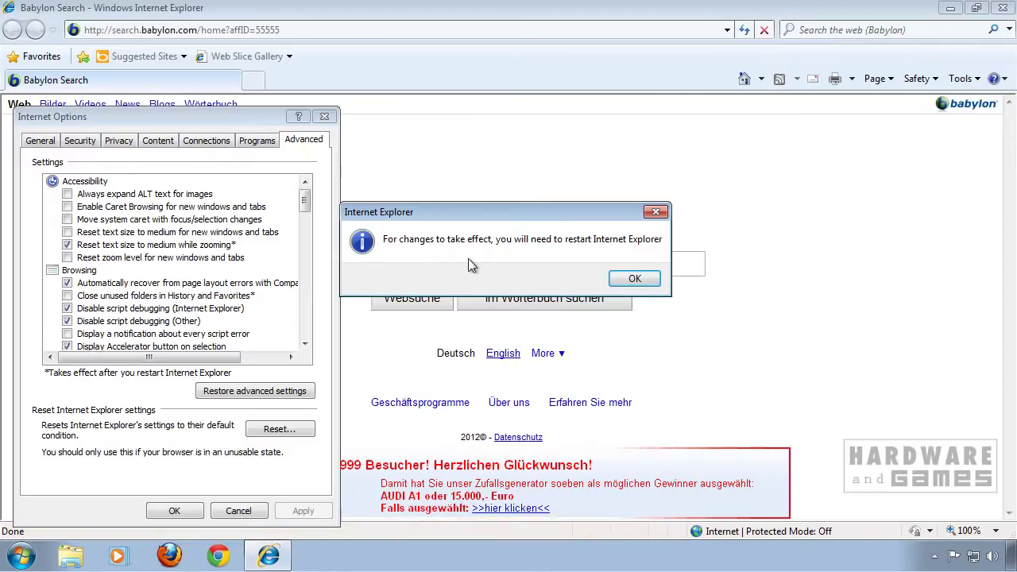
pyautogui.click(648, 285)
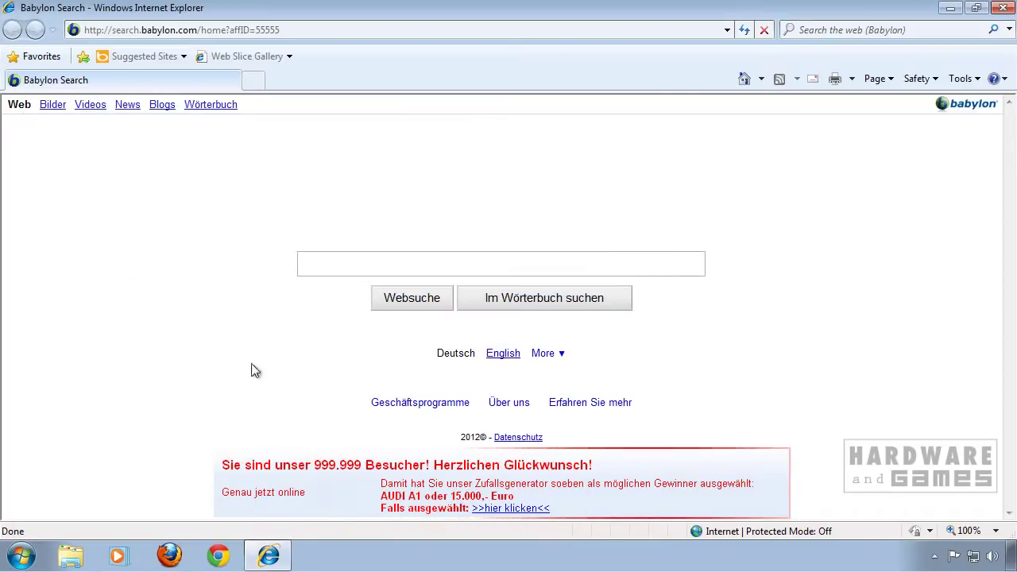
pyautogui.click(1004, 8)
# - Reopen Internet Explorer, postpone the IE8 setup with Ask me later, and close the welcome tab
pyautogui.click(269, 556)
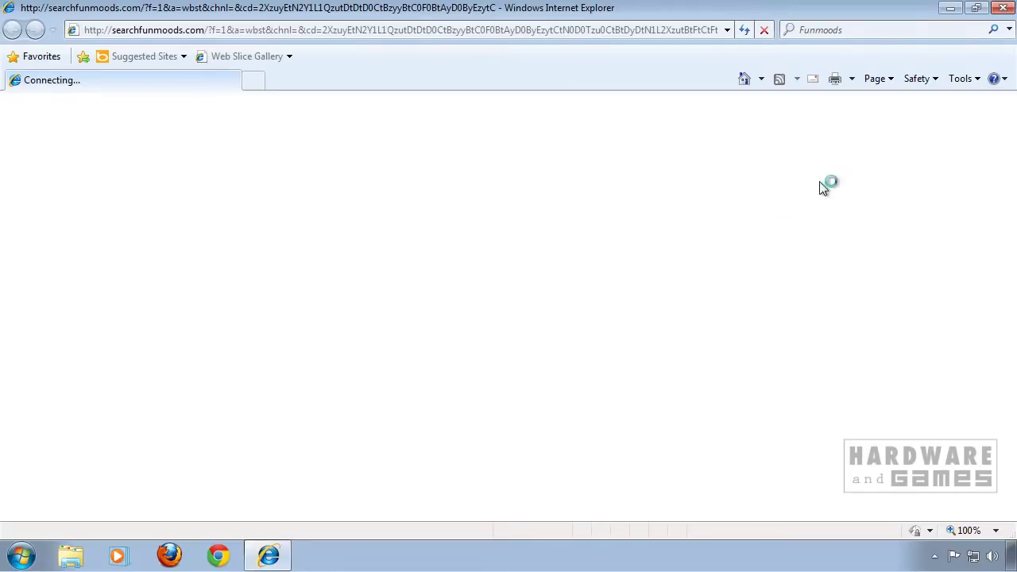
pyautogui.click(978, 80)
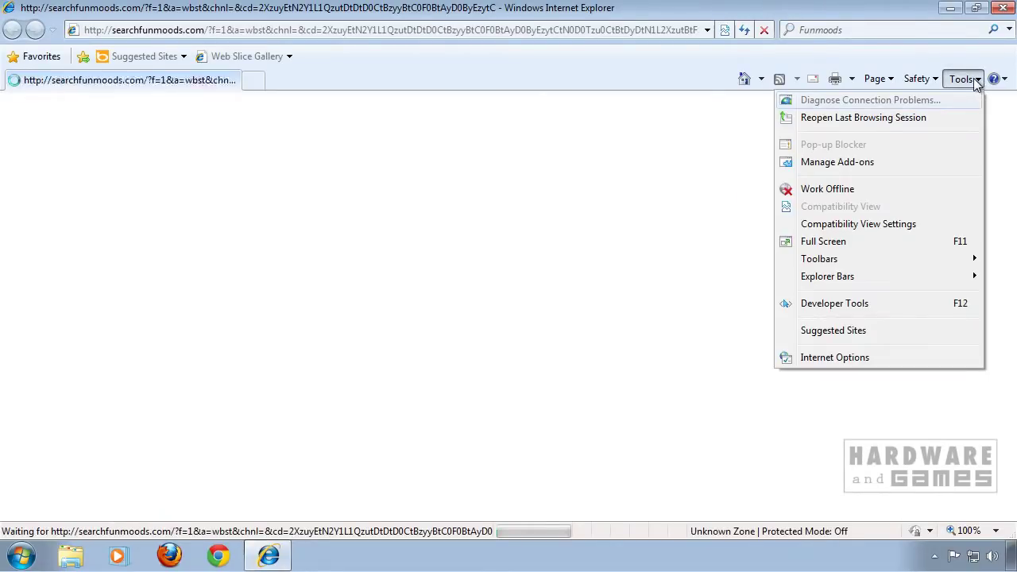
pyautogui.click(265, 186)
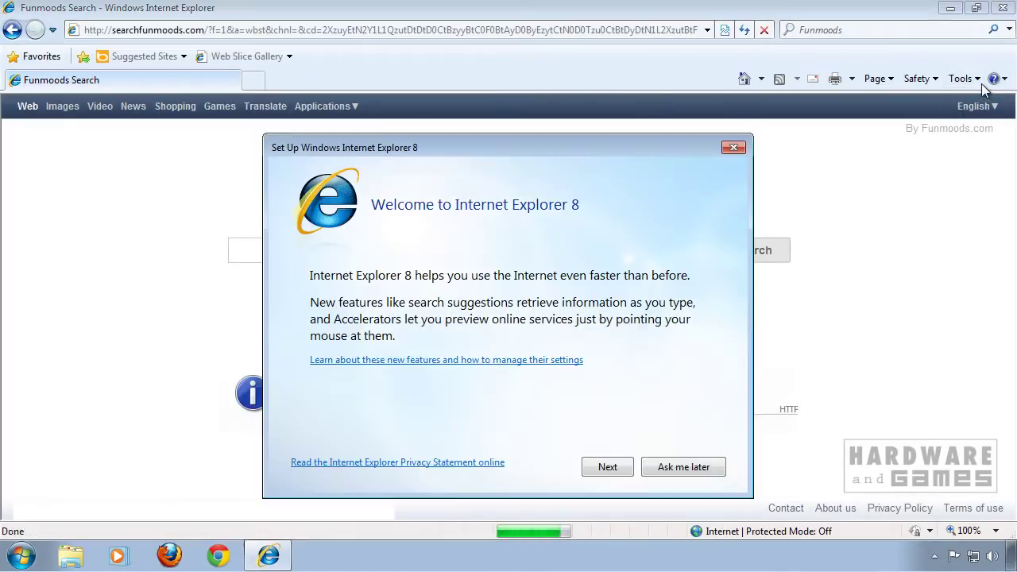
pyautogui.click(690, 466)
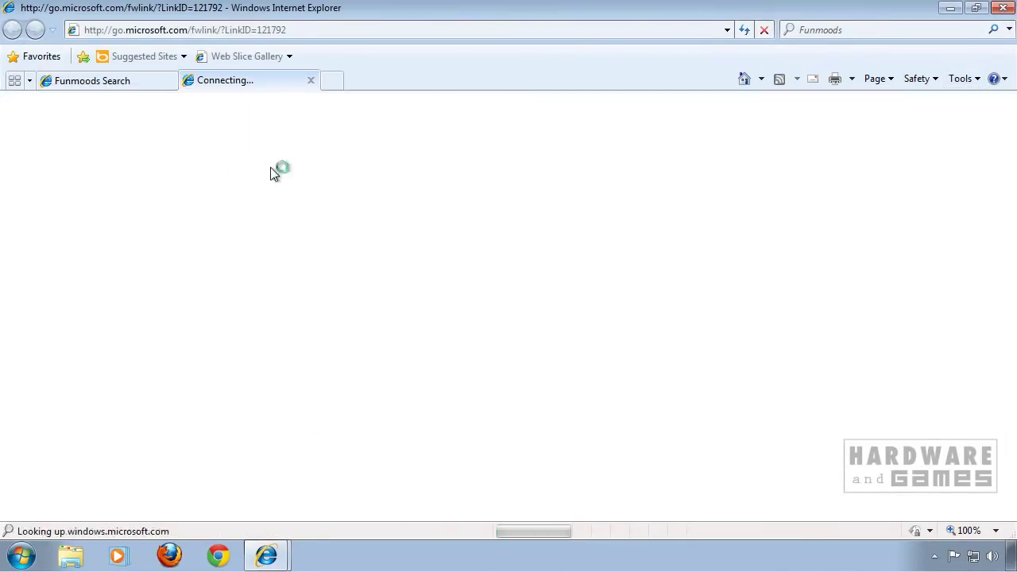
pyautogui.click(311, 81)
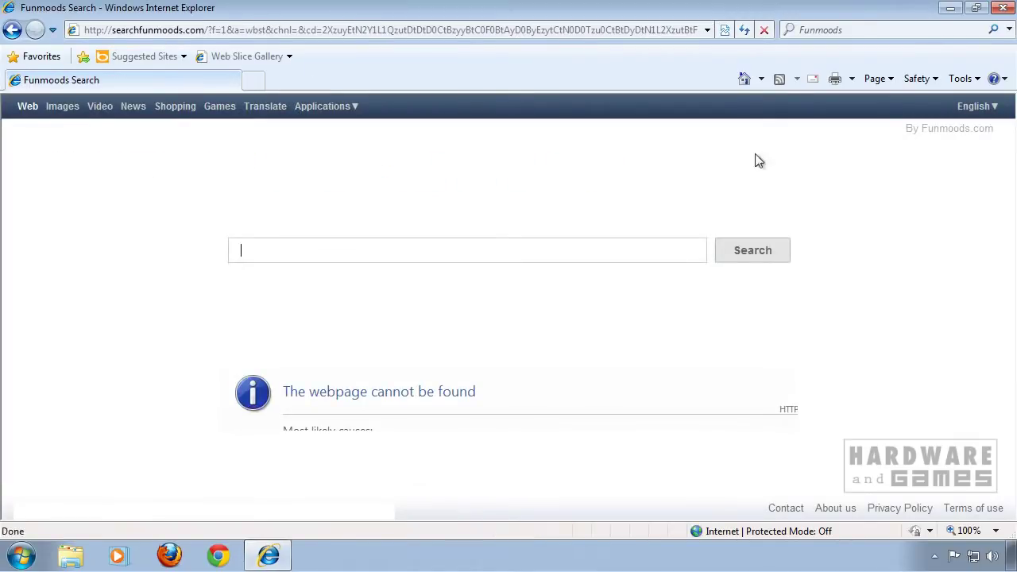
# - Restore the default Microsoft home page in Internet Options, apply it, and save
pyautogui.click(978, 79)
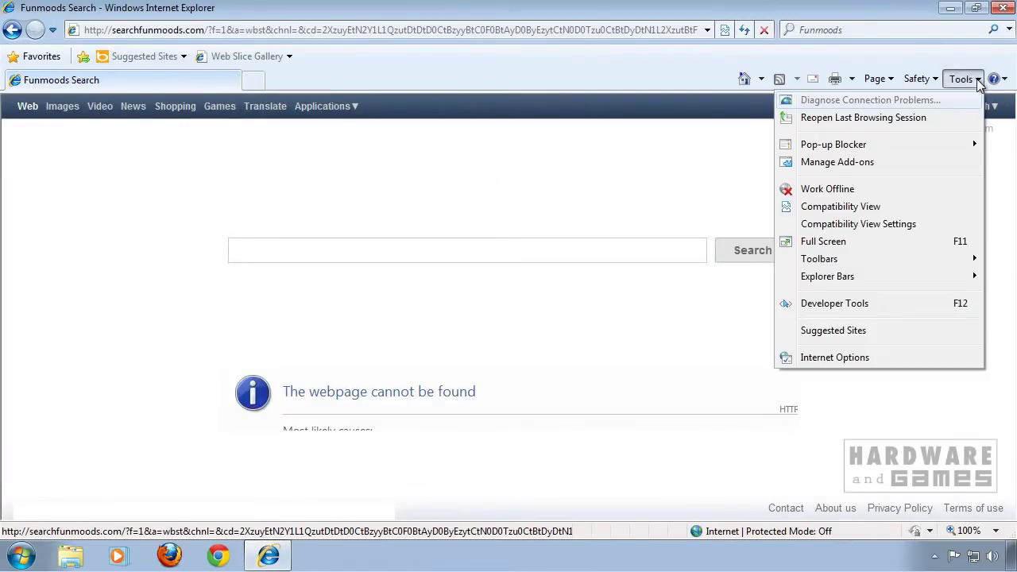
pyautogui.click(870, 361)
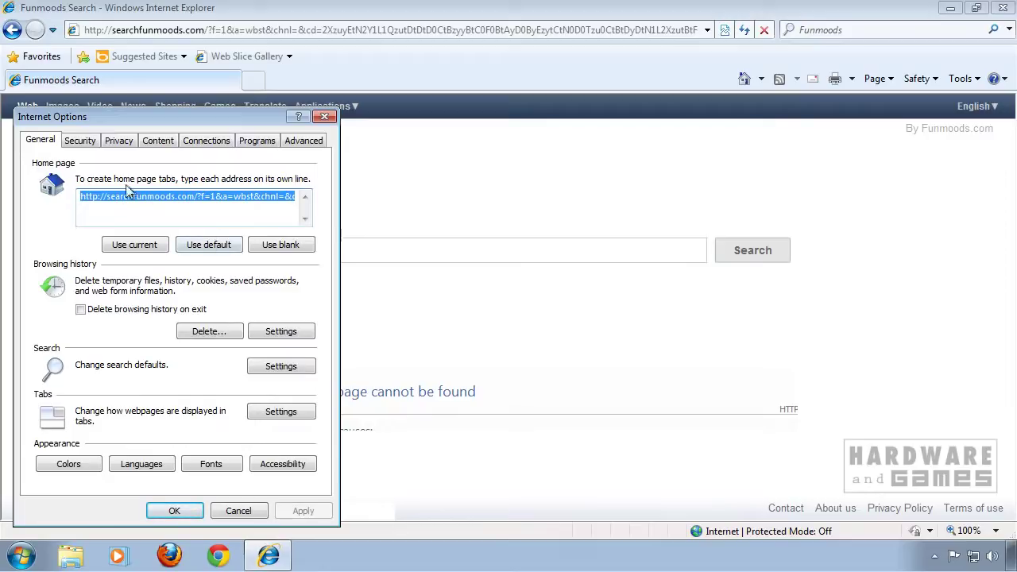
pyautogui.click(208, 245)
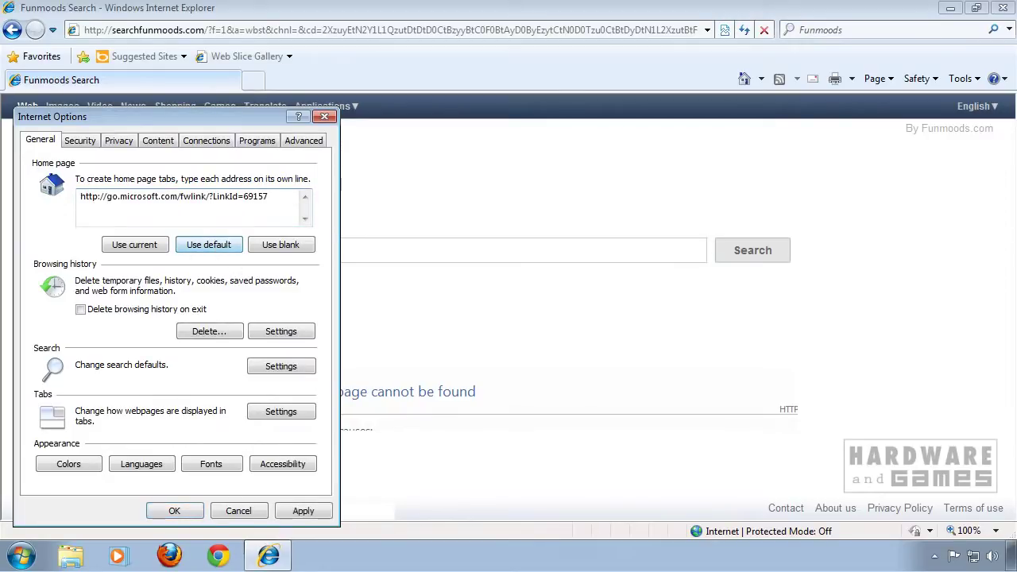
pyautogui.click(305, 511)
pyautogui.click(189, 512)
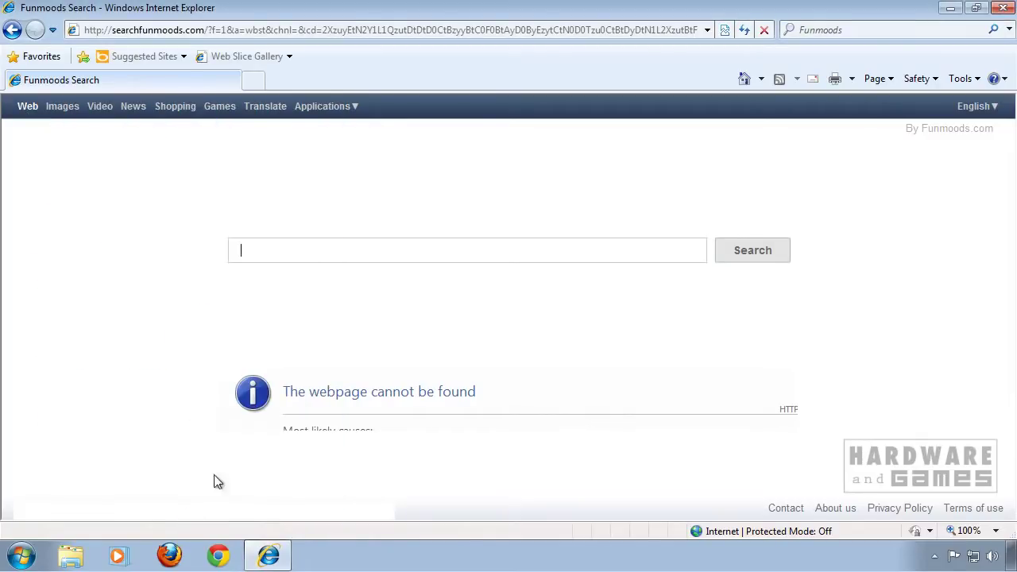
# - Open Manage Add-ons and inspect the Funmoods Toolbar and Funmoods Helper Object add-ons
pyautogui.click(976, 80)
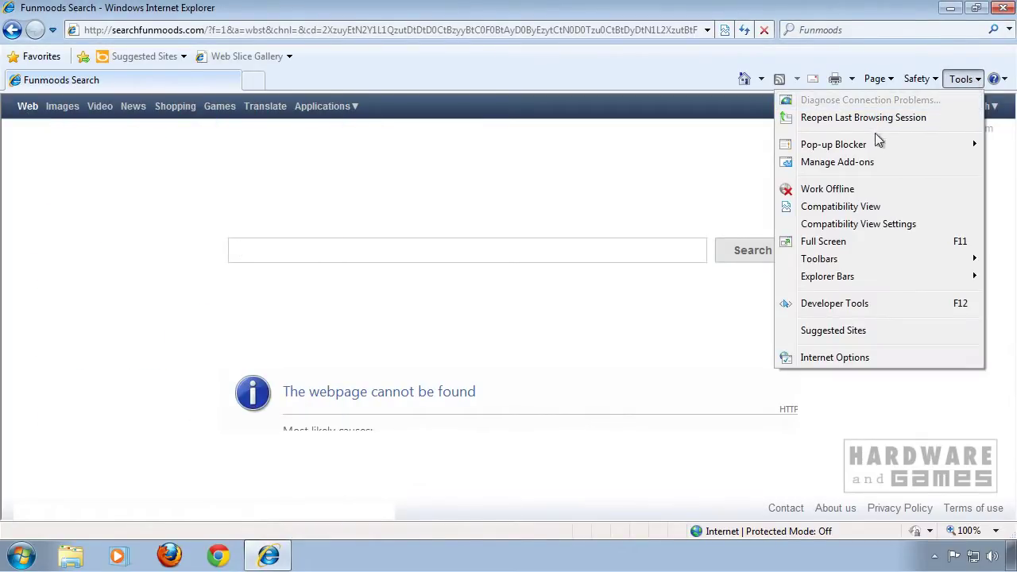
pyautogui.click(879, 164)
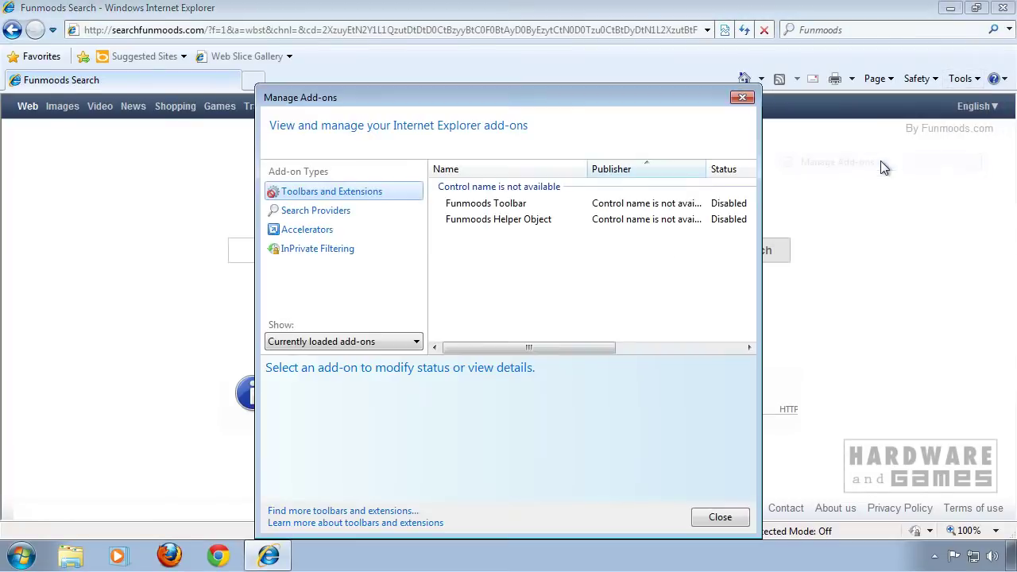
pyautogui.click(494, 208)
pyautogui.click(493, 221)
pyautogui.click(496, 206)
pyautogui.click(510, 223)
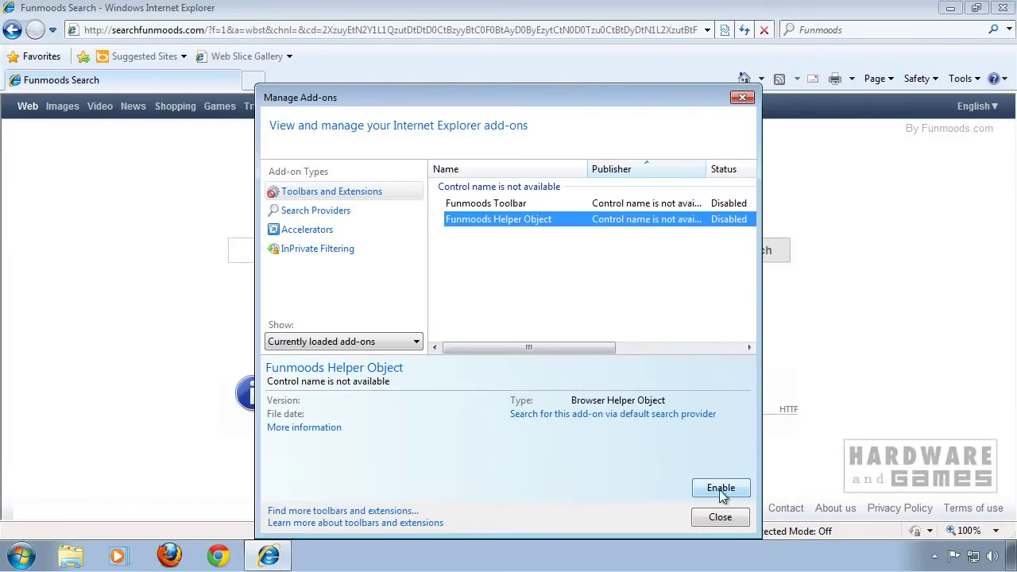
# - Set Bing as the default search provider and remove the Funmoods provider
pyautogui.click(334, 215)
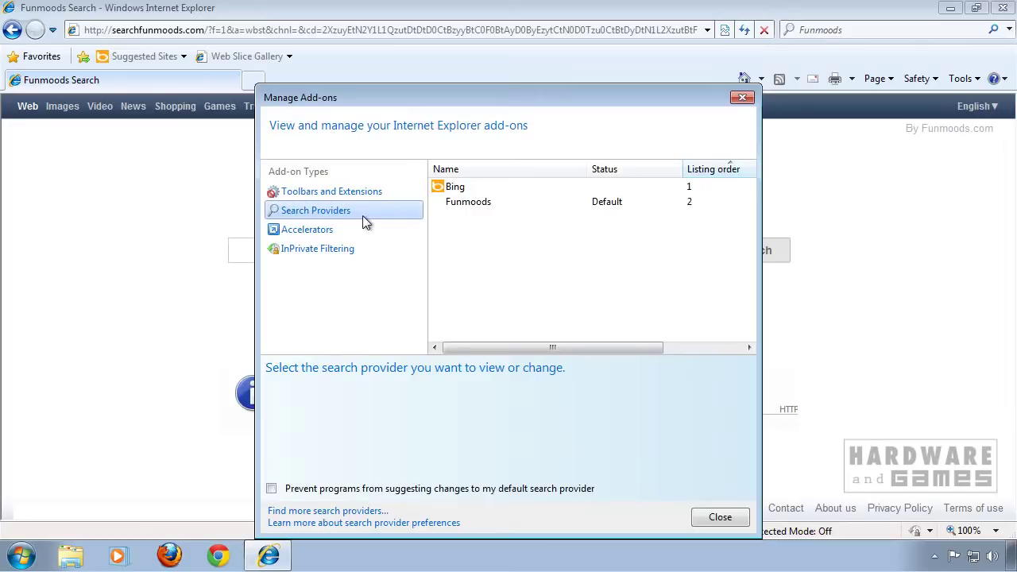
pyautogui.click(459, 193)
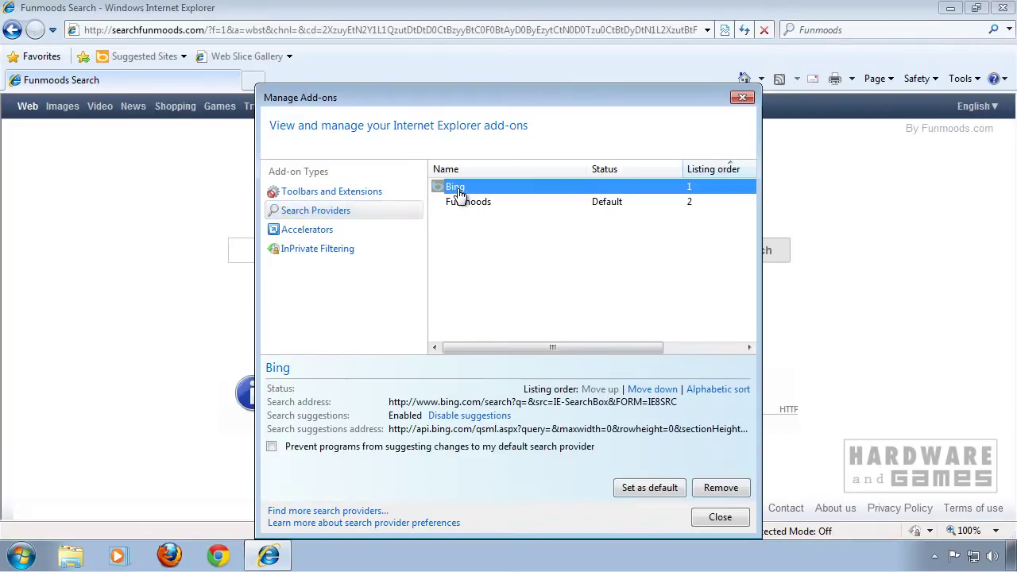
pyautogui.click(663, 492)
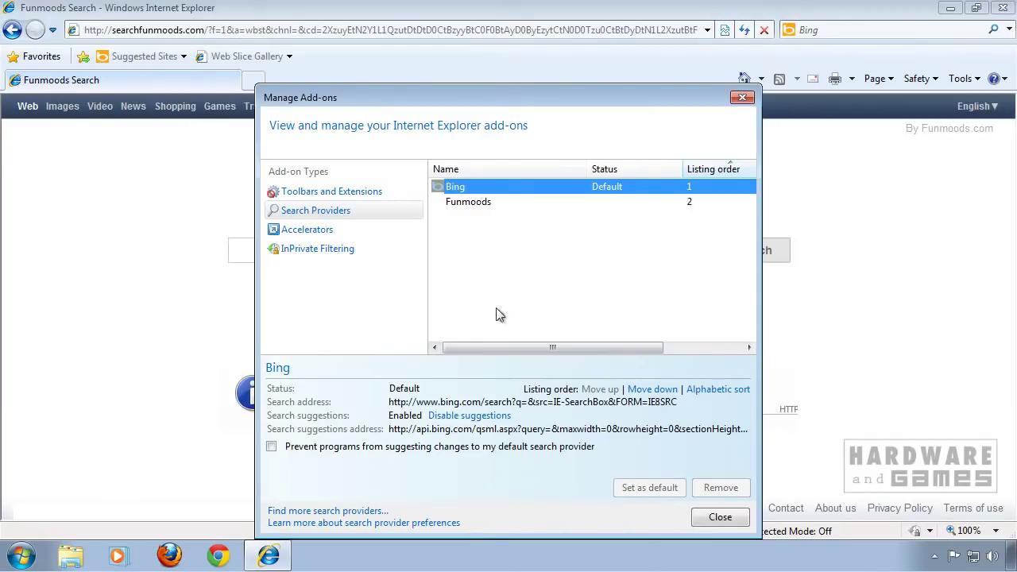
pyautogui.click(496, 208)
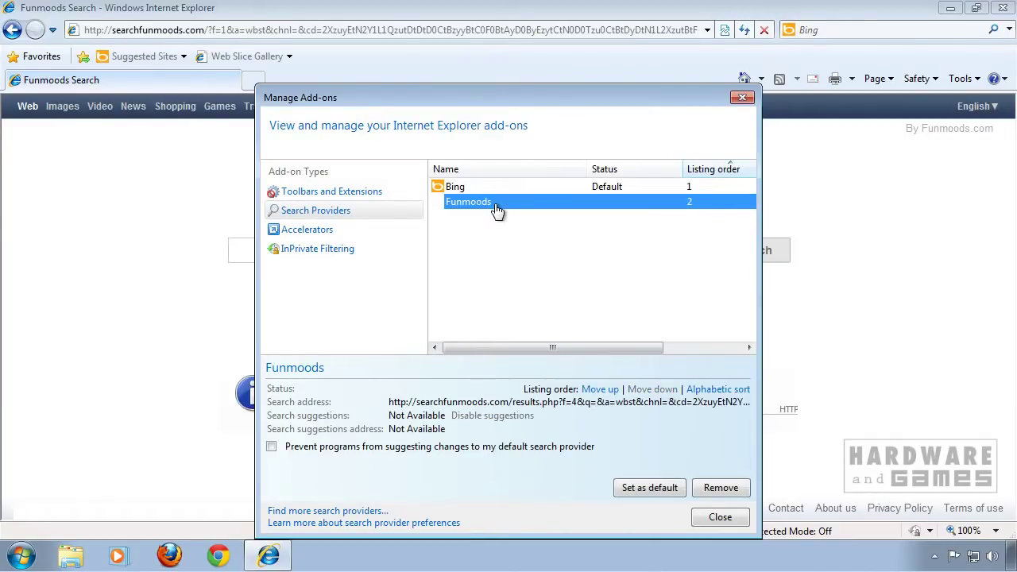
pyautogui.click(723, 487)
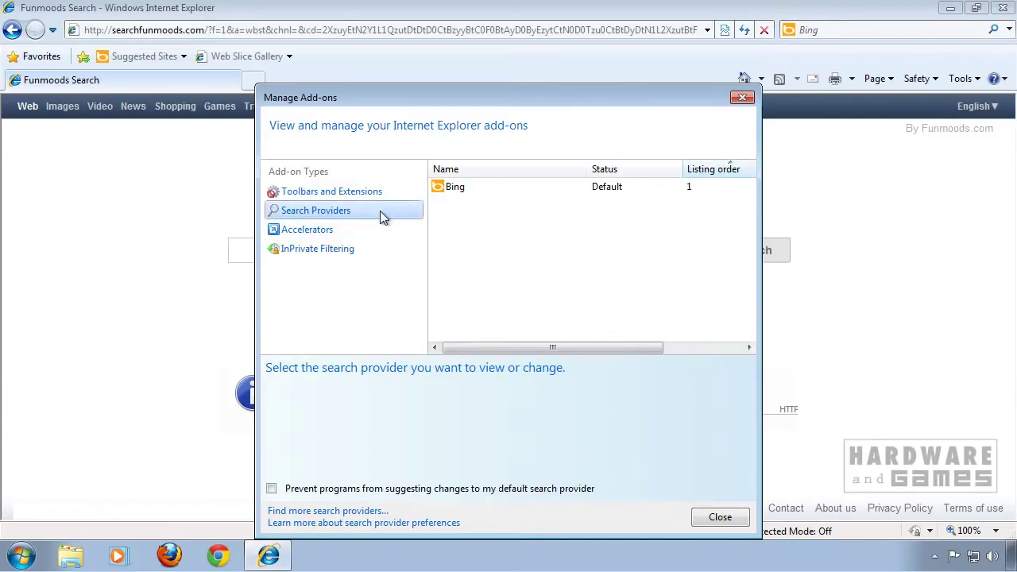
# - Review the accelerators, InPrivate Filtering and toolbars lists, then close the add-on manager
pyautogui.click(356, 231)
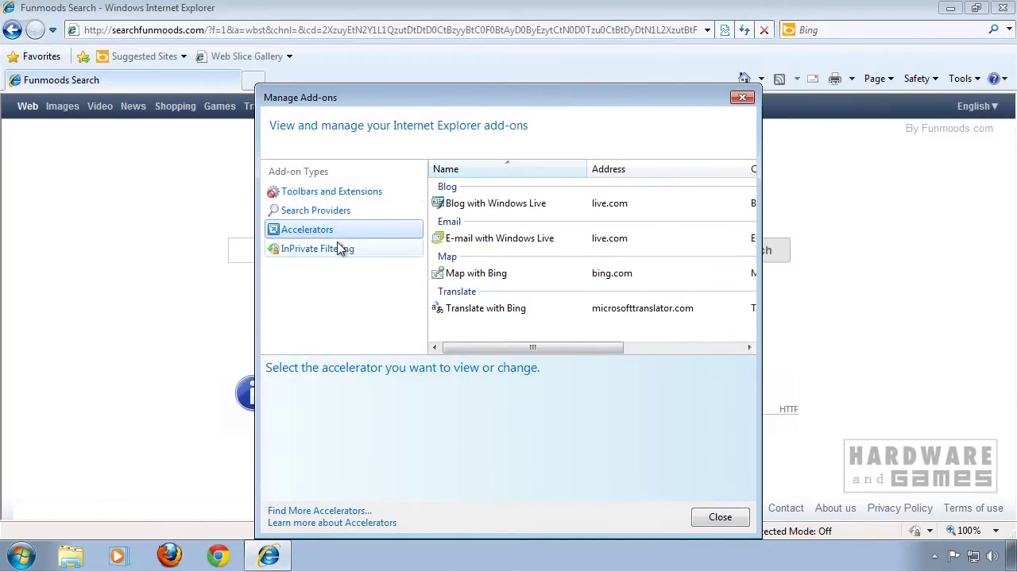
pyautogui.click(367, 246)
pyautogui.click(357, 190)
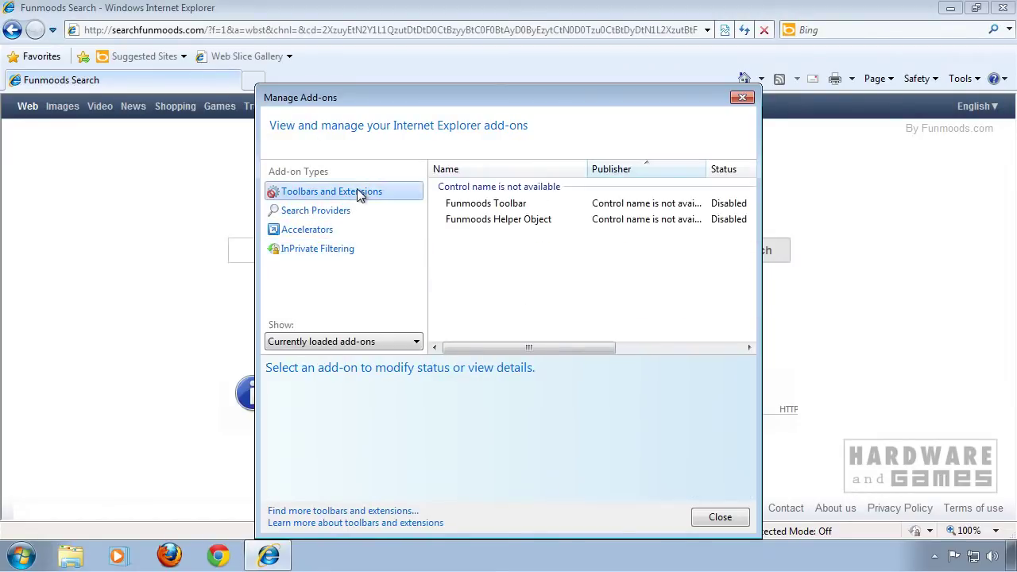
pyautogui.click(721, 517)
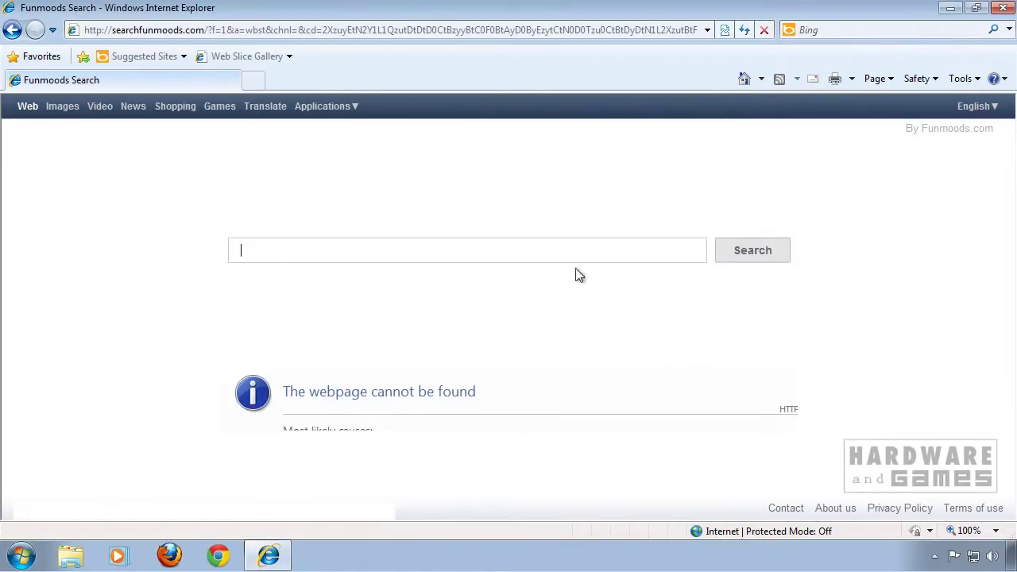